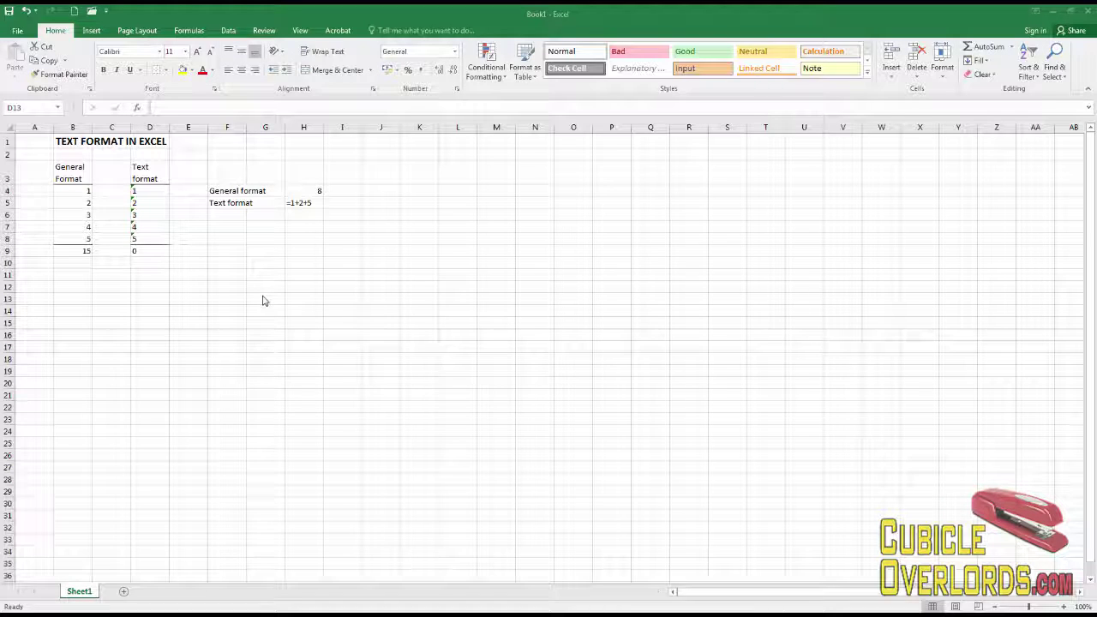
# Inspect the number format of B4's value 1, viewing the Text format description without changes
pyautogui.click(77, 286)
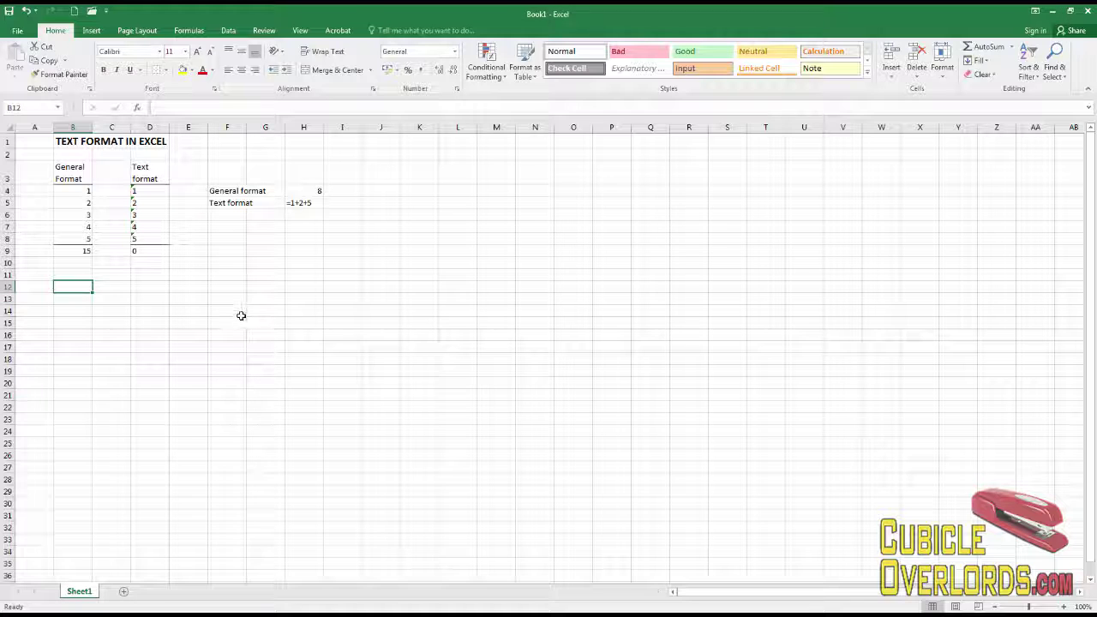
pyautogui.click(84, 189)
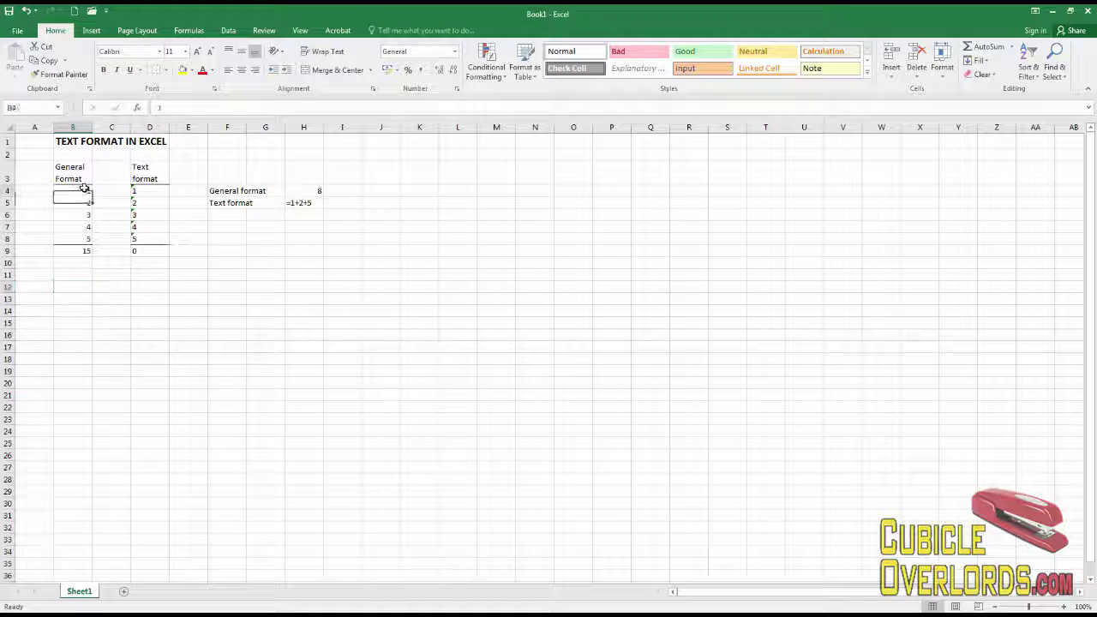
pyautogui.click(457, 88)
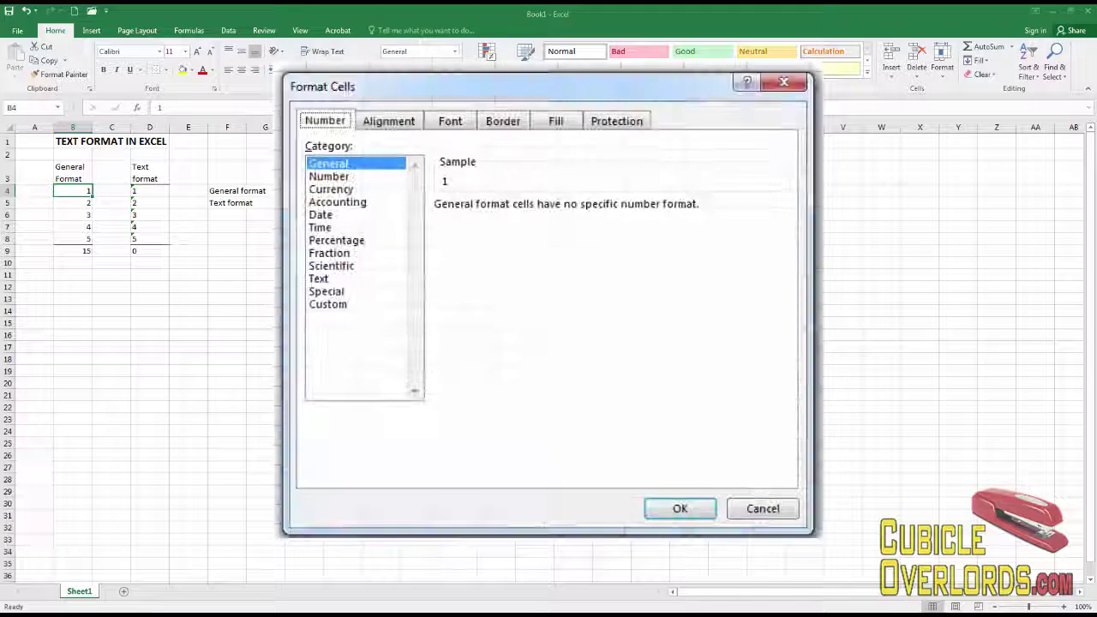
pyautogui.click(320, 280)
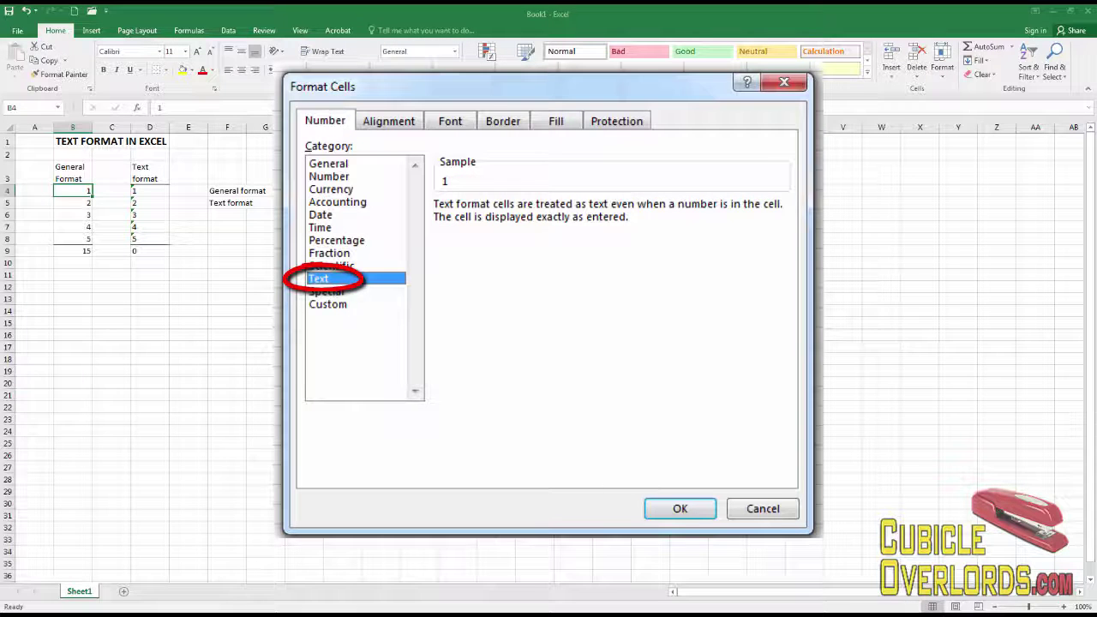
pyautogui.click(769, 518)
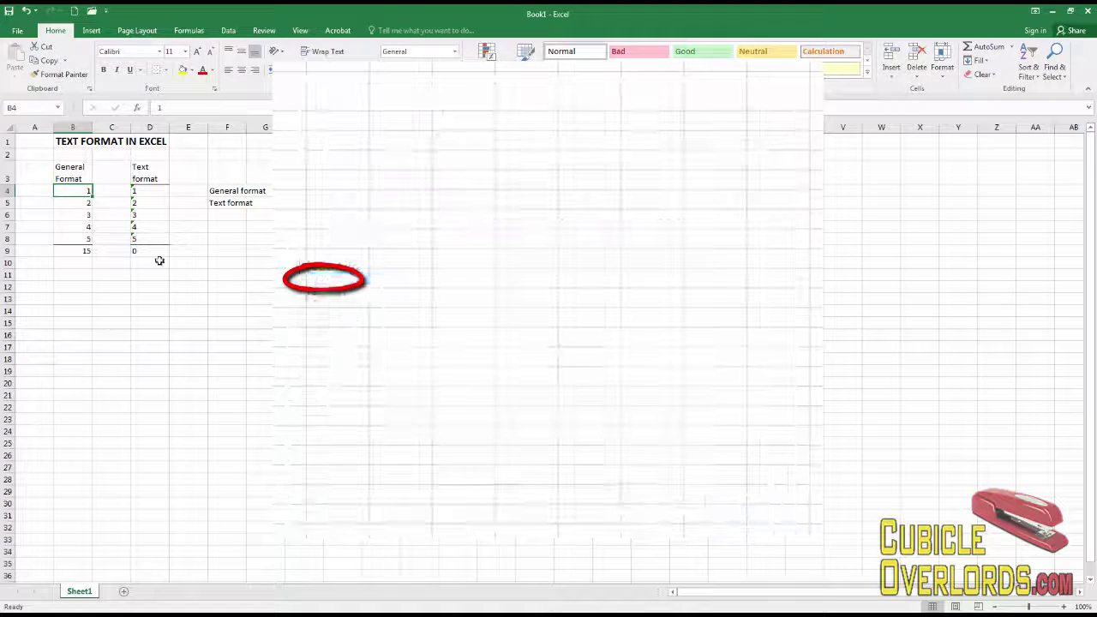
# Check the value 2 in B5, then select the General Format column B3:B9
pyautogui.click(87, 204)
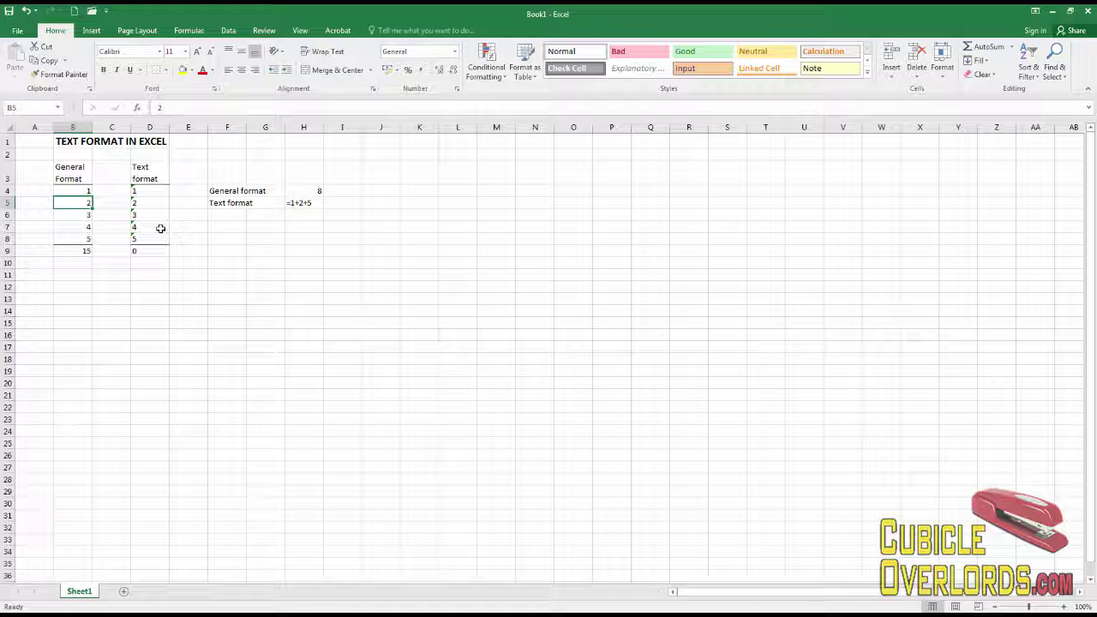
pyautogui.click(166, 312)
pyautogui.click(77, 277)
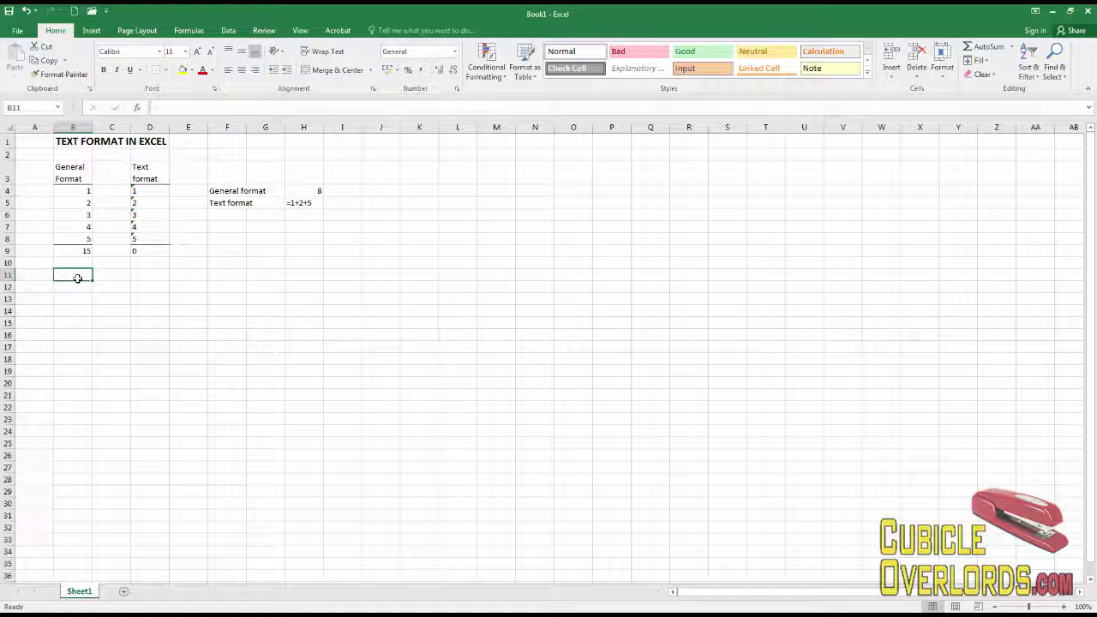
pyautogui.click(90, 191)
pyautogui.moveTo(71, 165); pyautogui.dragTo(86, 254)
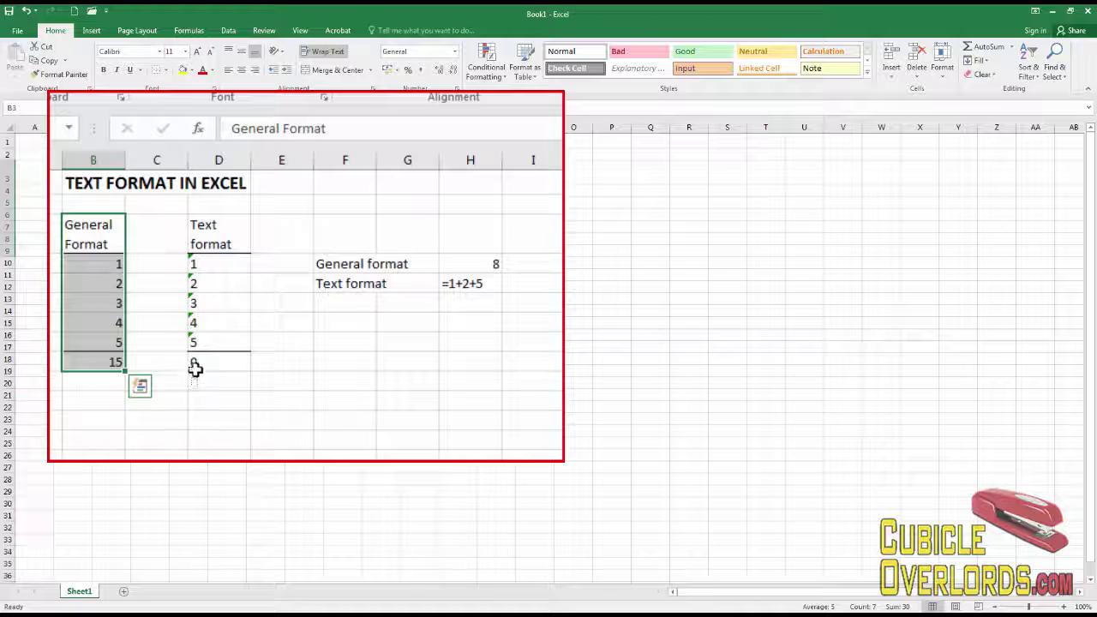
# Check the General column values and reveal the SUM formula behind its 15 total, unchanged
pyautogui.click(103, 431)
pyautogui.click(112, 268)
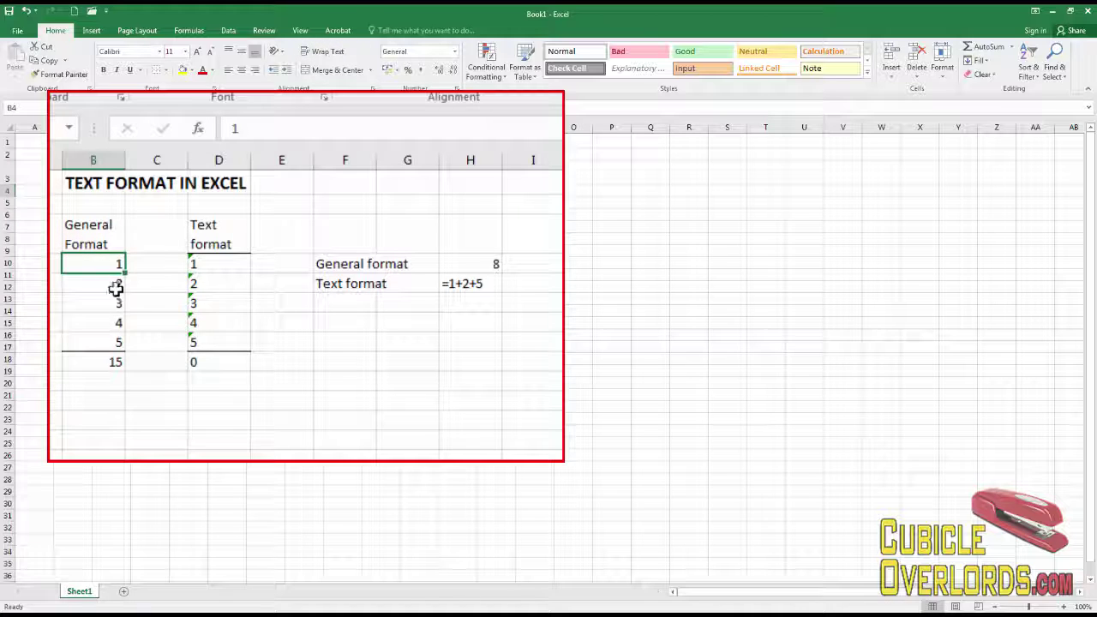
pyautogui.click(111, 321)
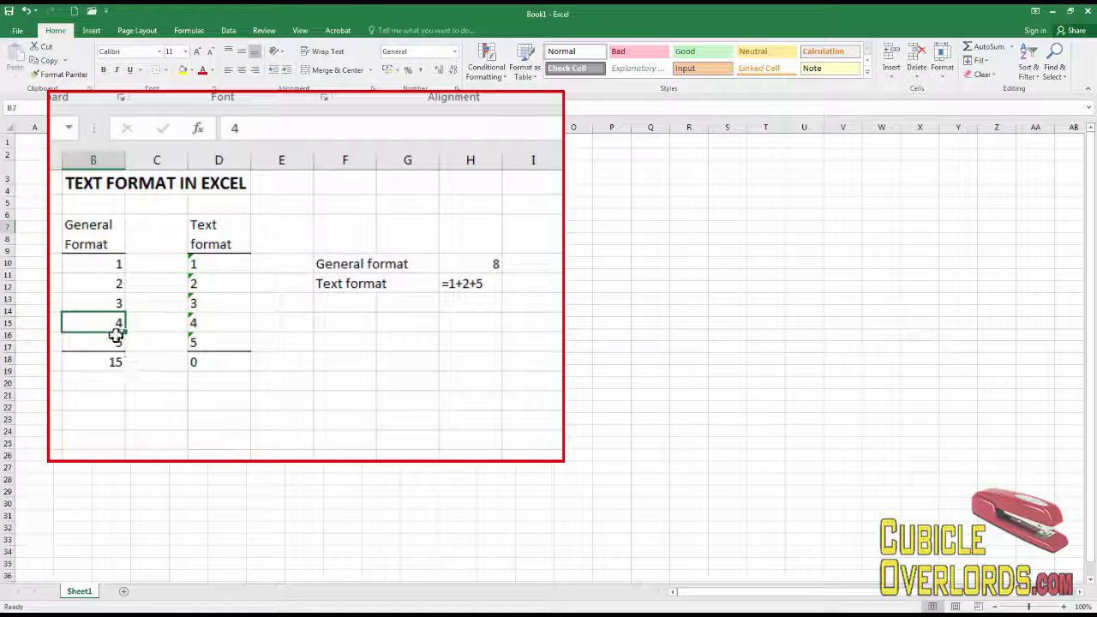
pyautogui.click(100, 283)
pyautogui.click(101, 360)
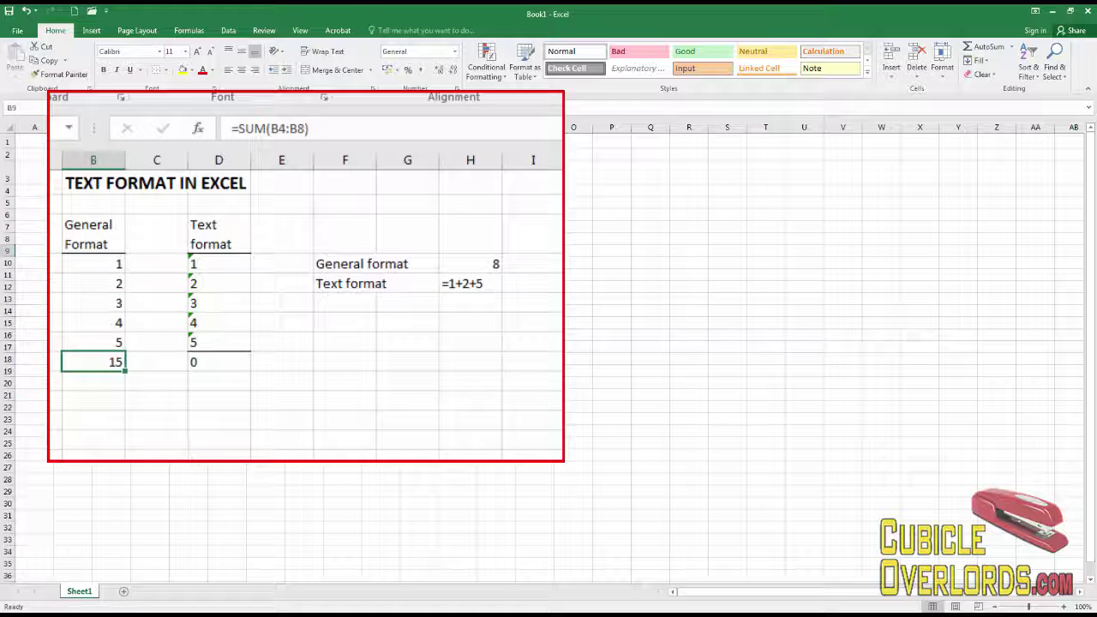
pyautogui.doubleClick(103, 361)
pyautogui.press('Escape')
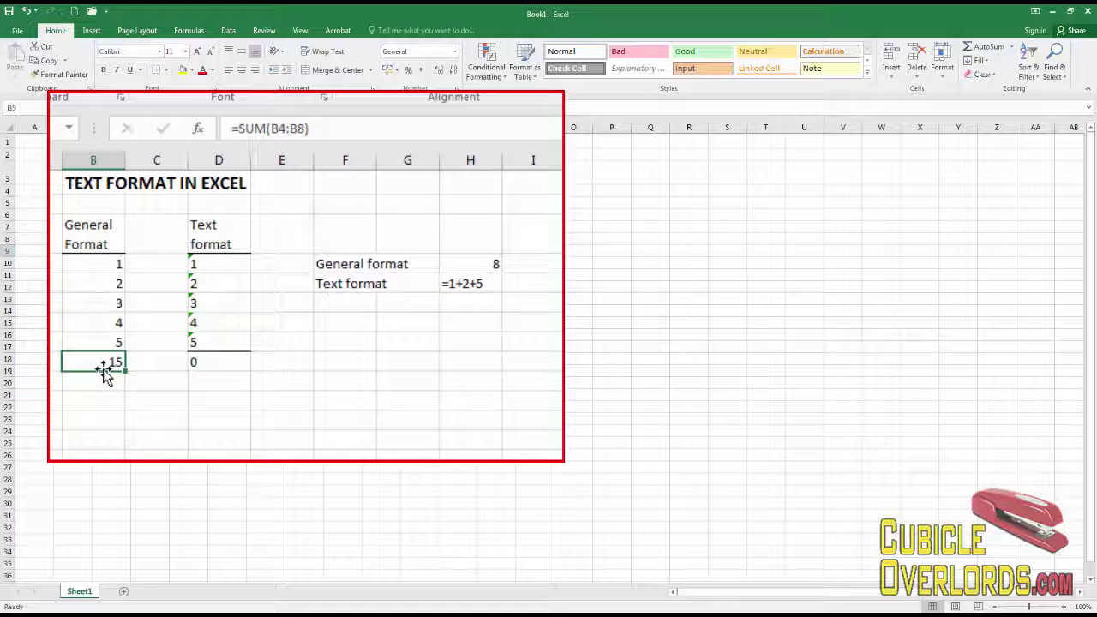
# Inspect the text-formatted numbers D4:D8 and their 0 total from =SUM(D4:D8)
pyautogui.click(326, 437)
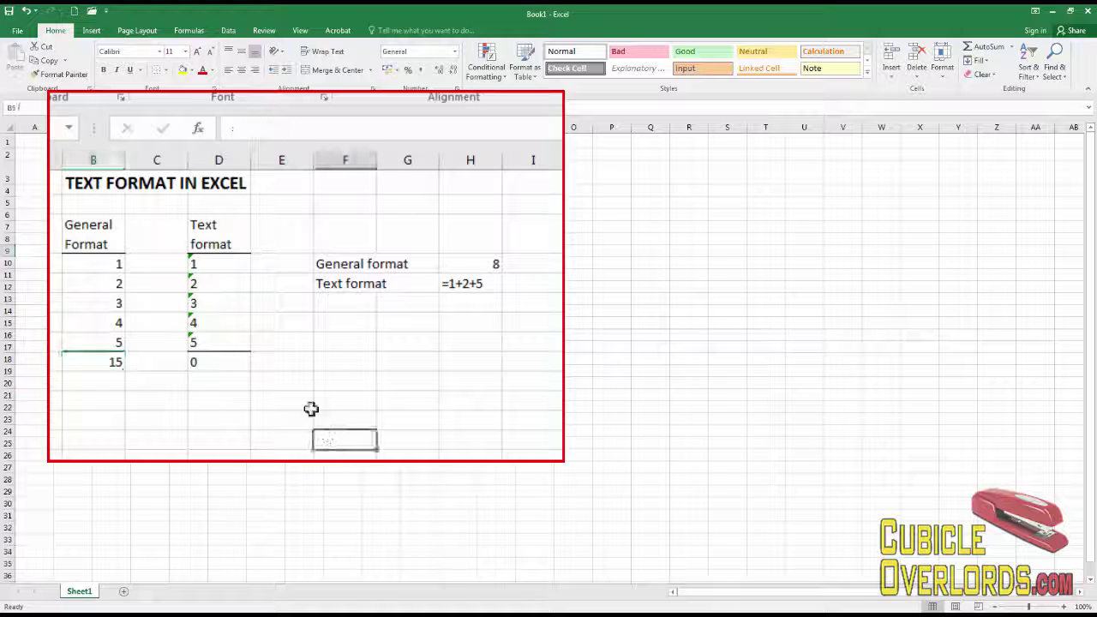
pyautogui.click(227, 263)
pyautogui.keyDown('shift'); pyautogui.click(218, 343); pyautogui.keyUp('shift')
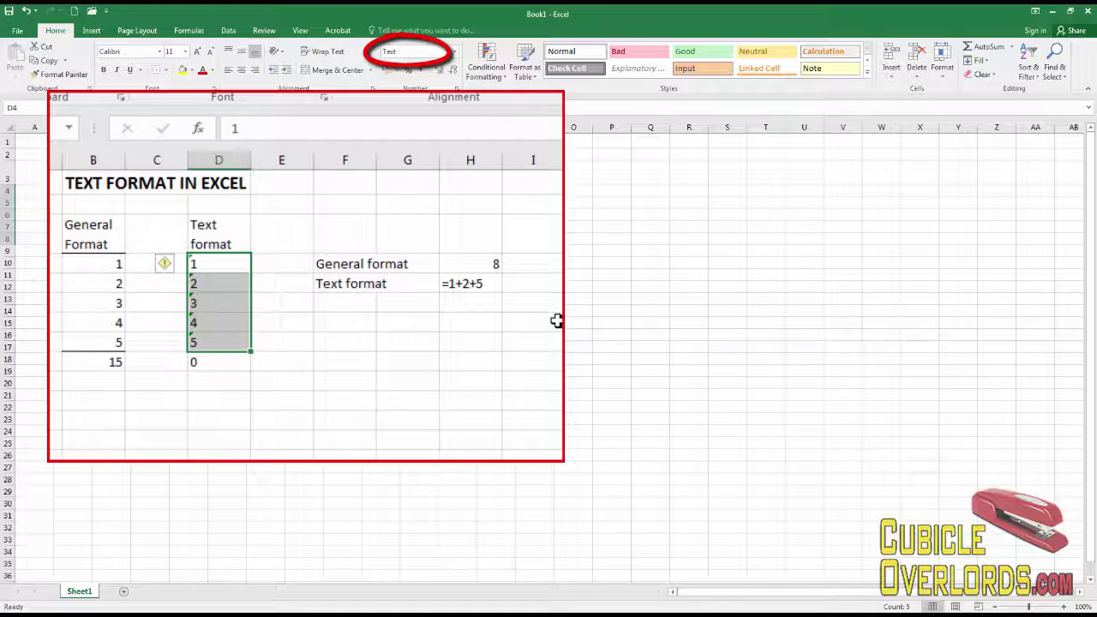
pyautogui.click(334, 323)
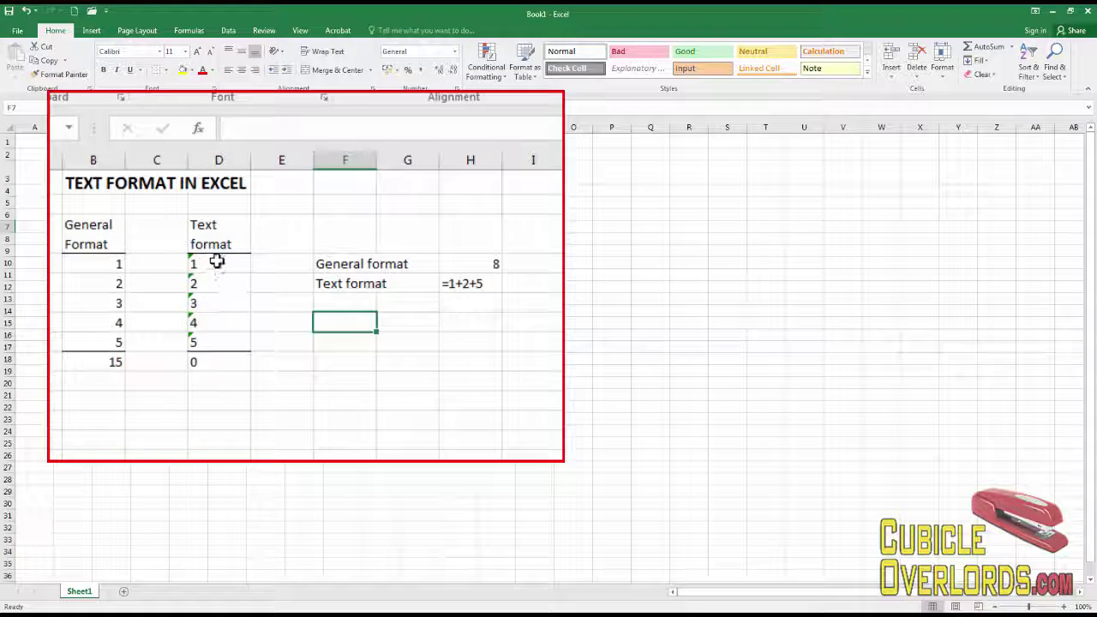
pyautogui.click(215, 263)
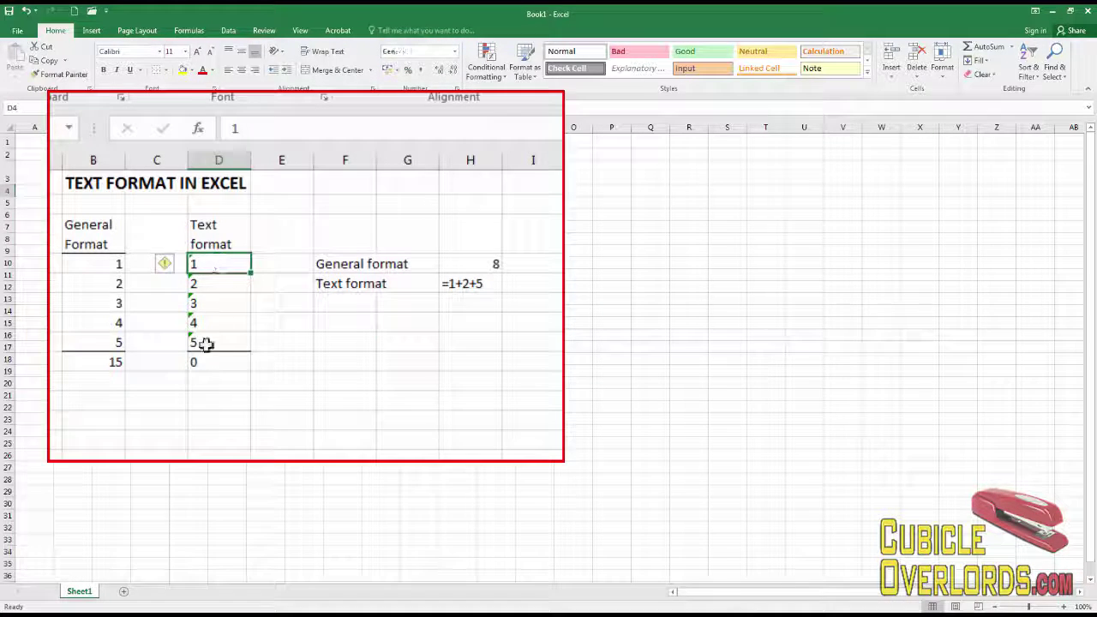
pyautogui.click(393, 361)
pyautogui.click(212, 363)
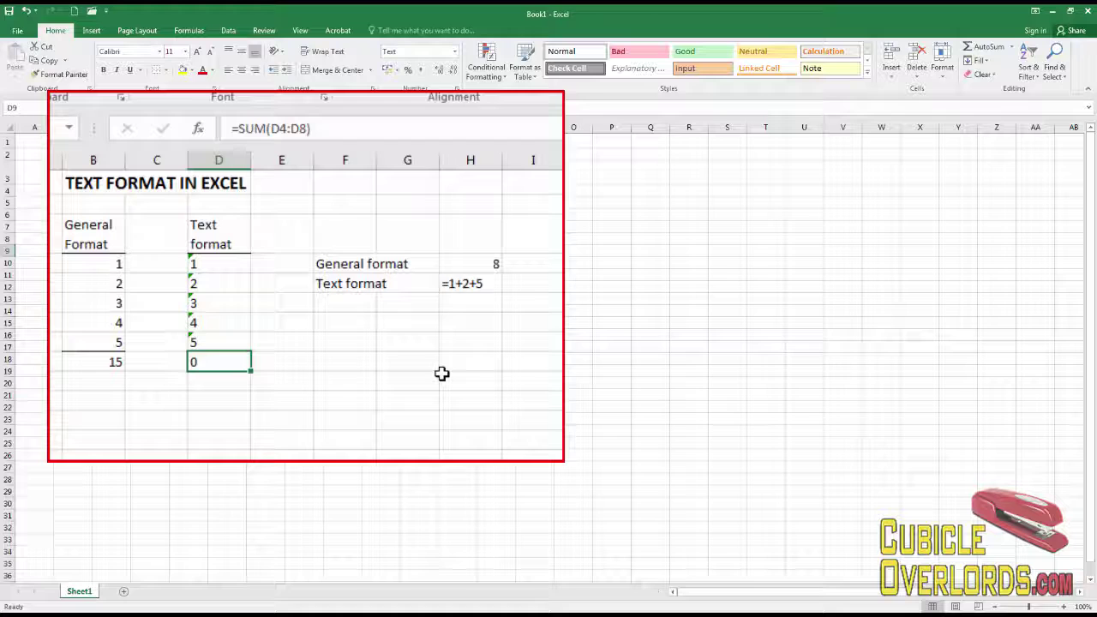
pyautogui.click(362, 336)
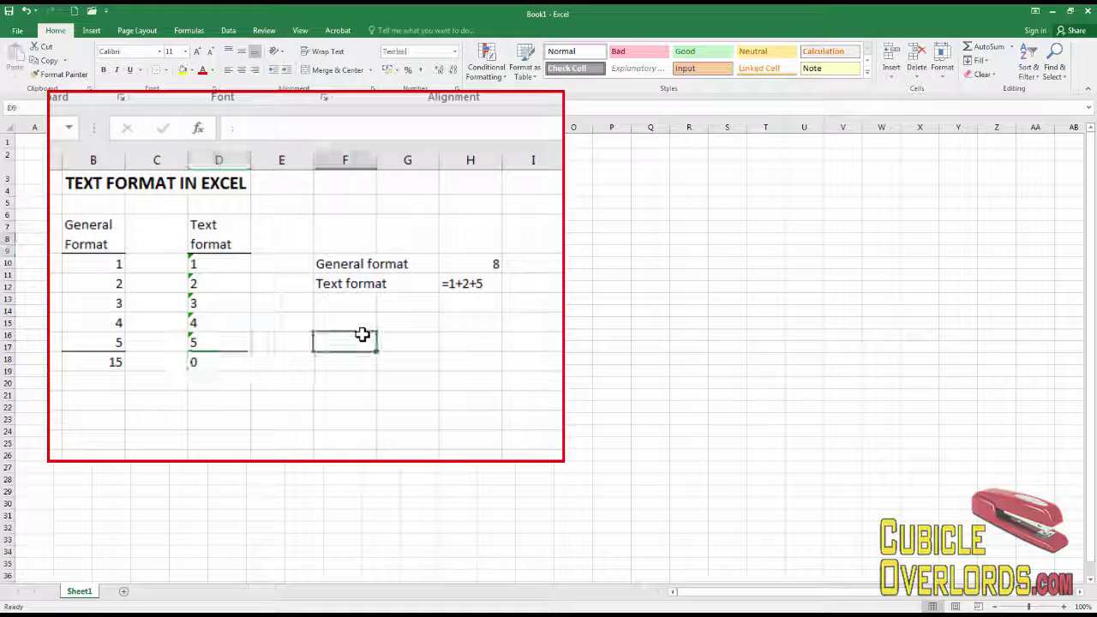
pyautogui.click(227, 387)
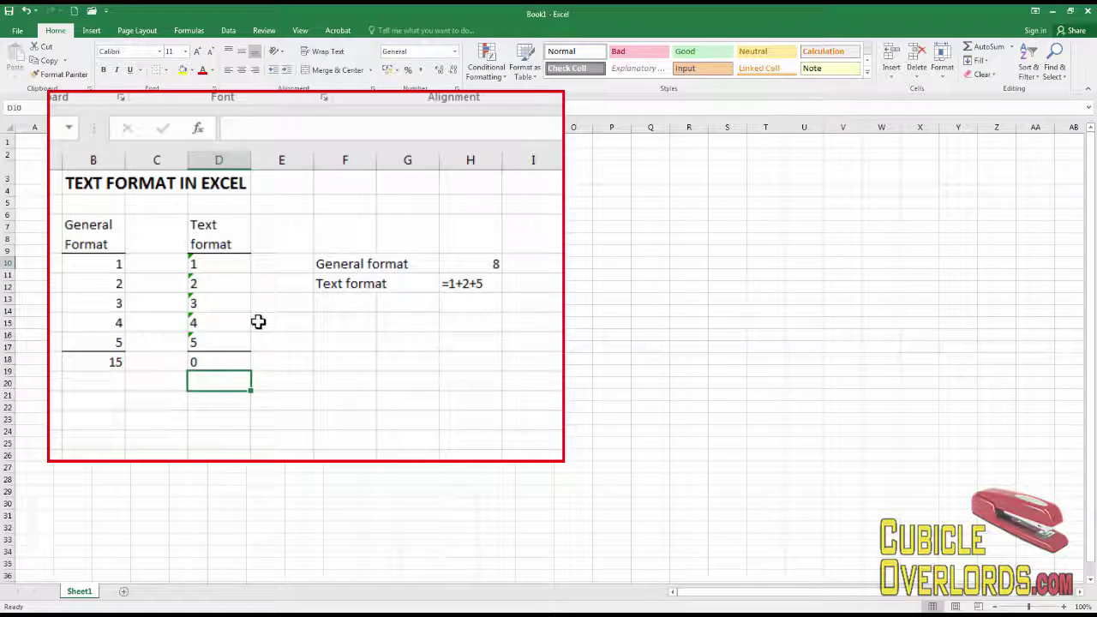
# Reselect the text-formatted values 1 to 5 in column D and recheck the 0 total
pyautogui.click(231, 257)
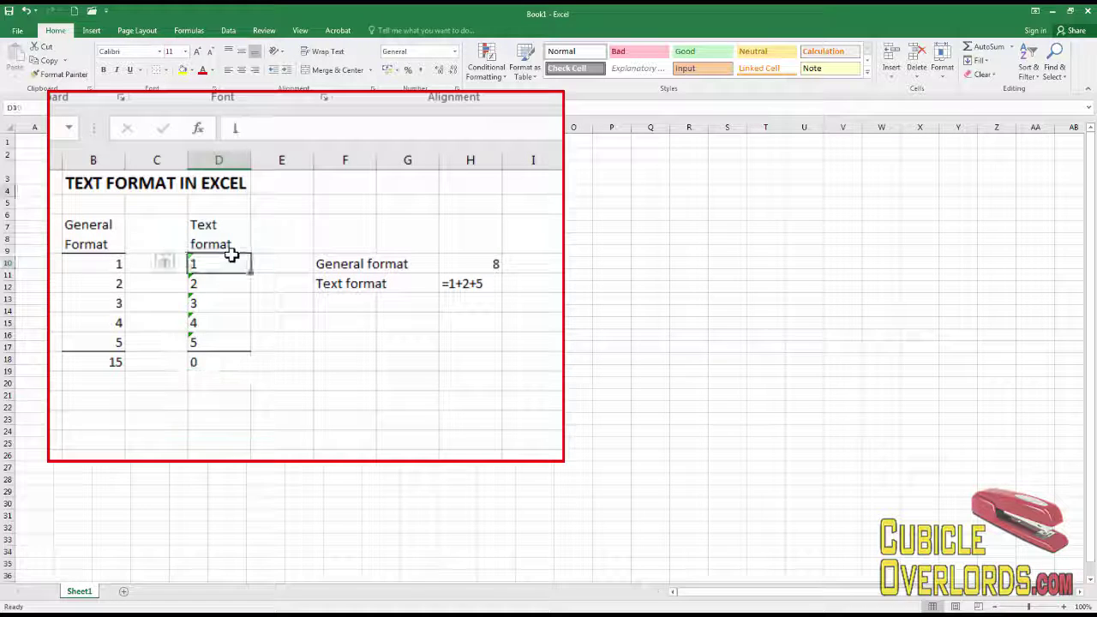
pyautogui.moveTo(232, 255); pyautogui.dragTo(235, 340)
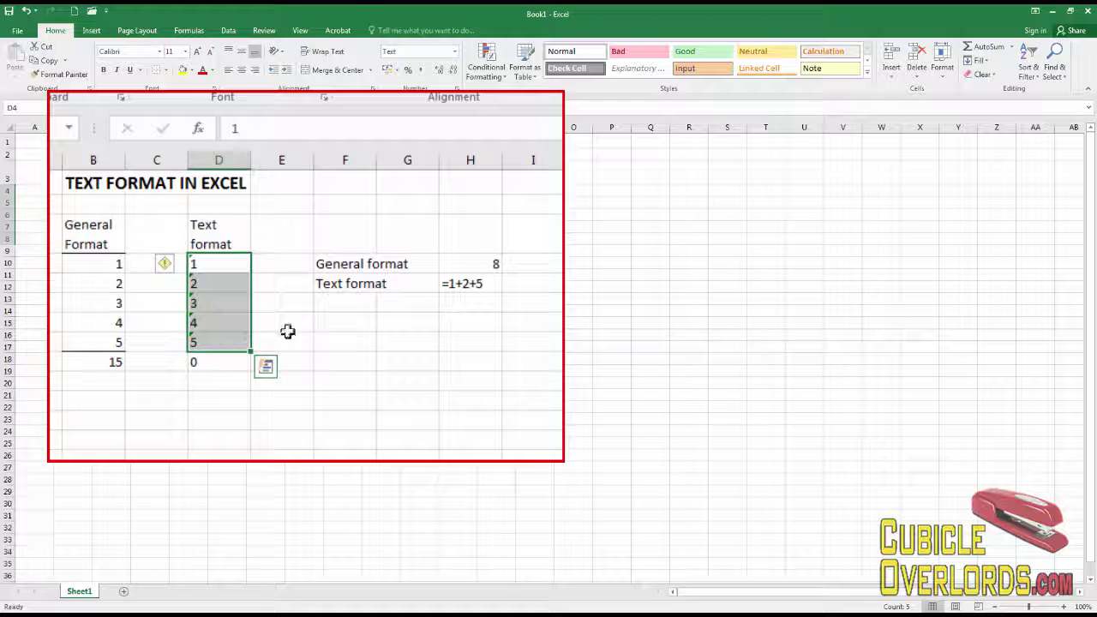
pyautogui.click(313, 325)
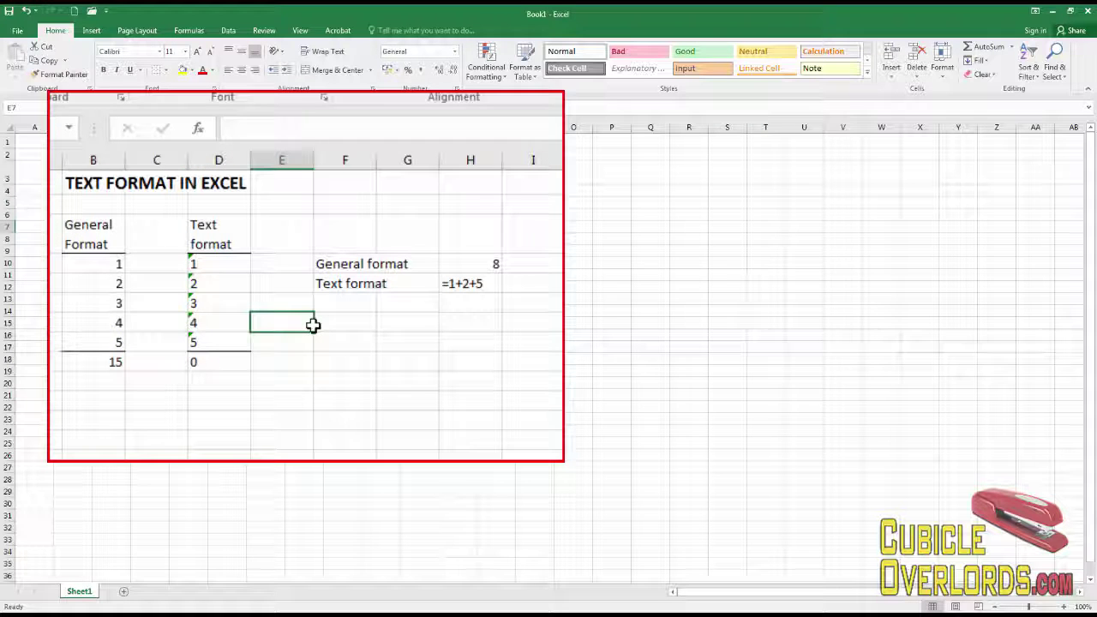
pyautogui.click(205, 284)
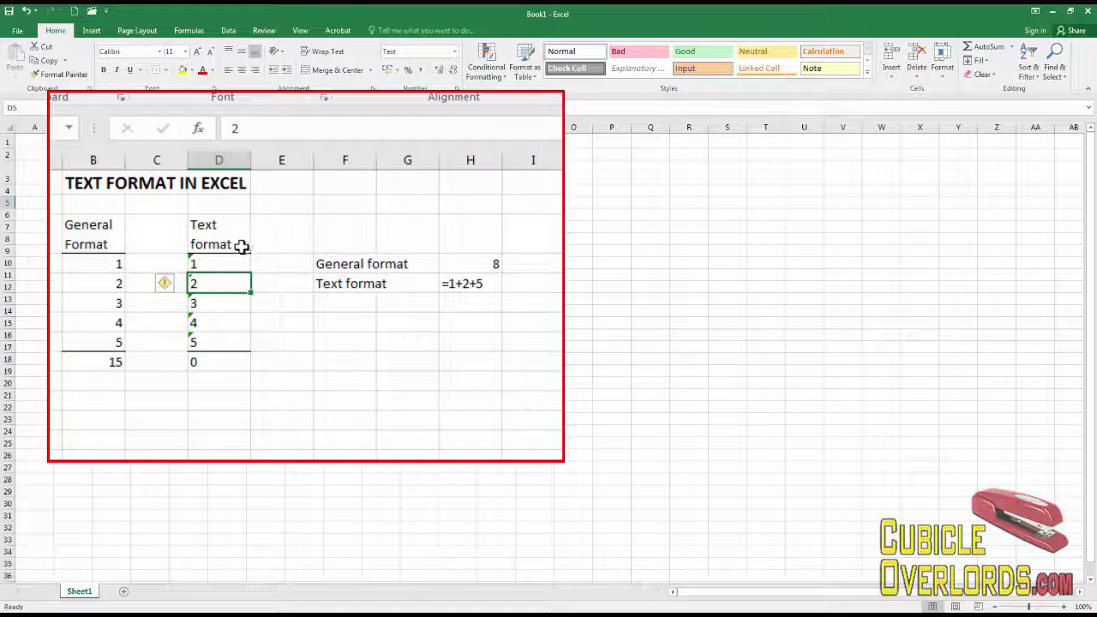
pyautogui.moveTo(235, 260); pyautogui.dragTo(232, 341)
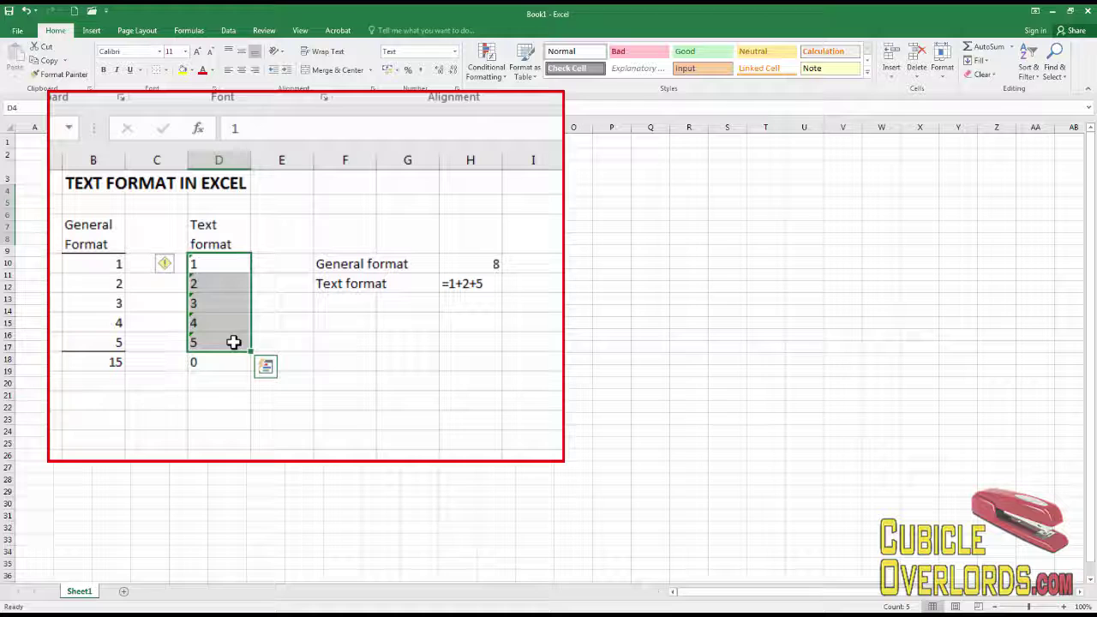
pyautogui.click(220, 360)
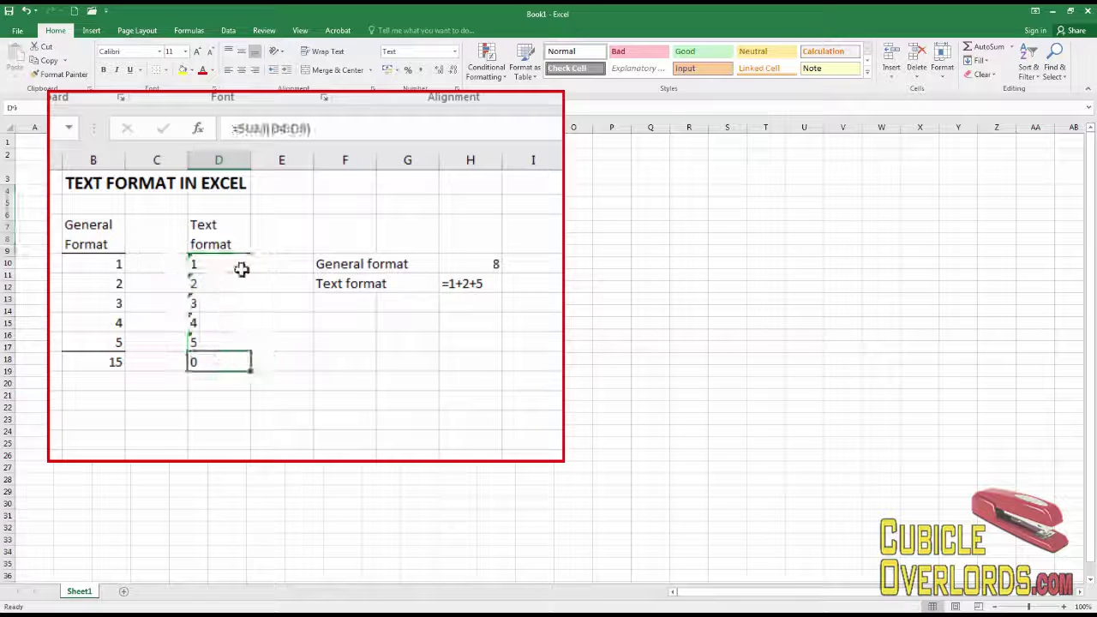
# View the formula behind the General result 8 unchanged, then select the text =1+2+5 cell
pyautogui.click(381, 339)
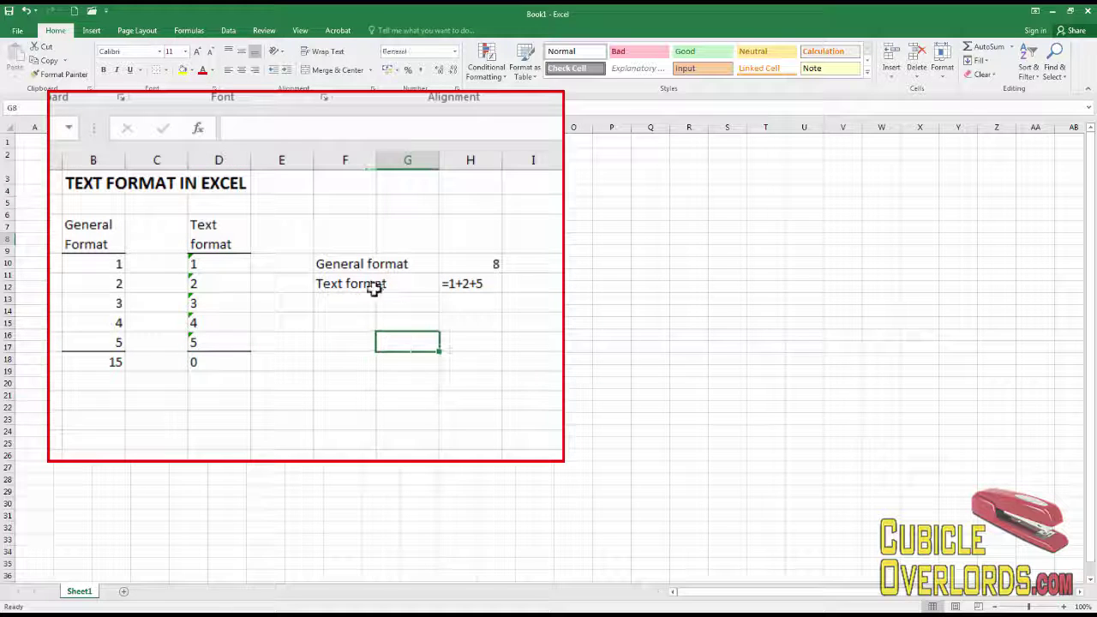
pyautogui.click(330, 262)
pyautogui.click(461, 263)
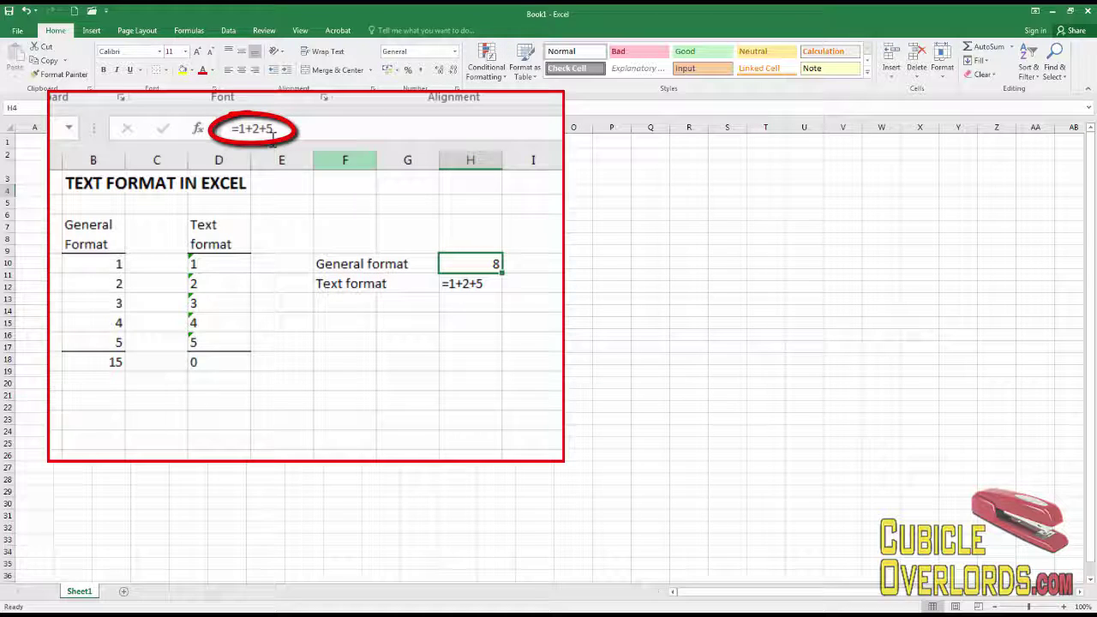
pyautogui.press('F2')
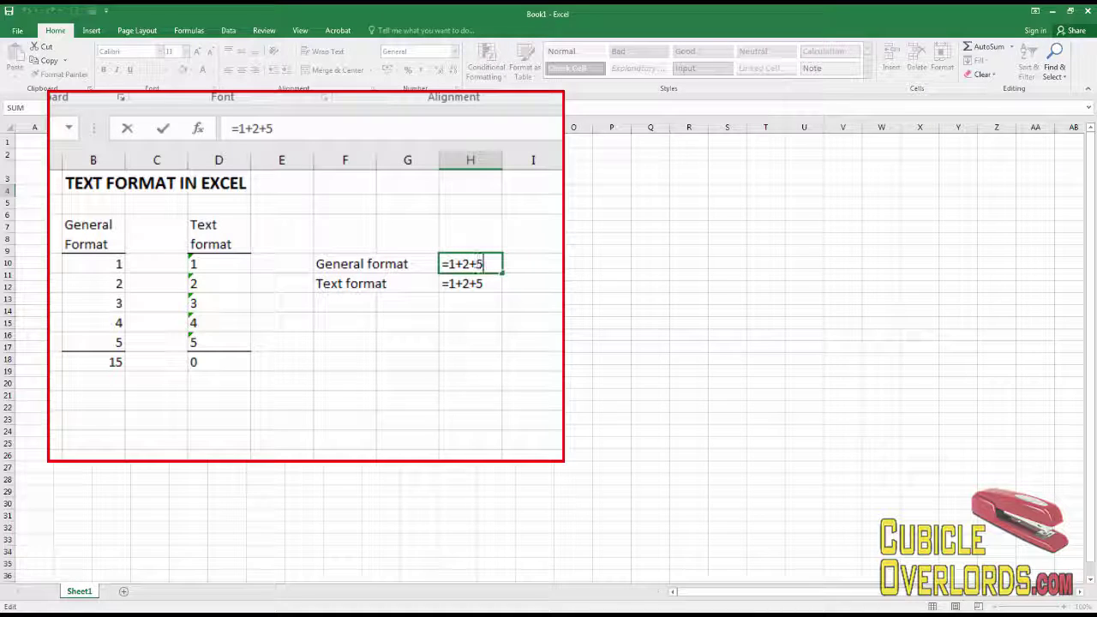
pyautogui.press('Escape')
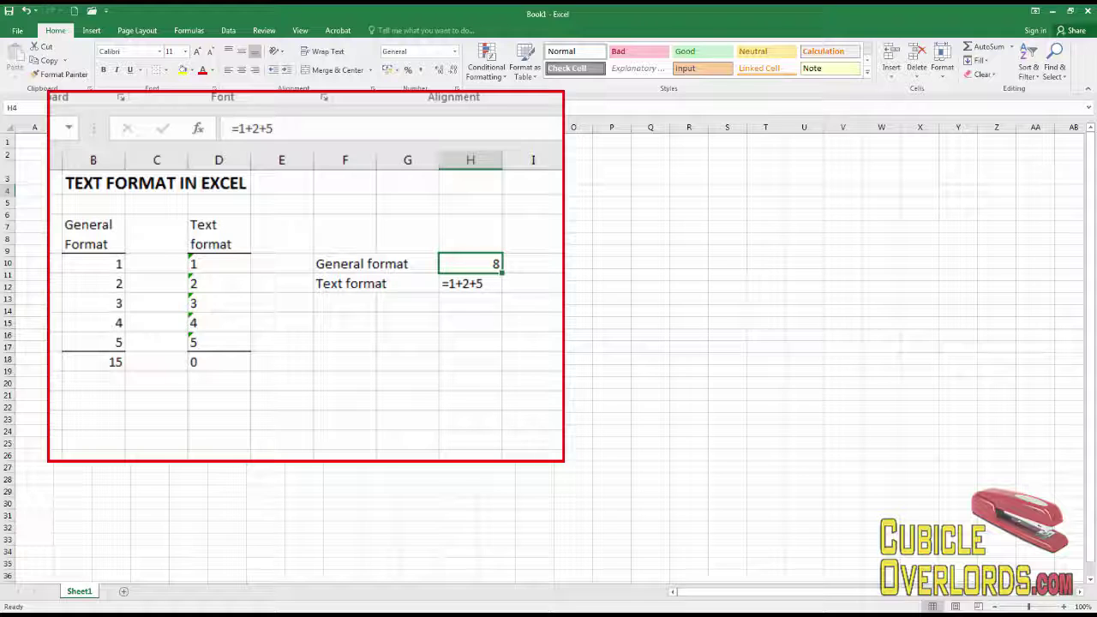
pyautogui.click(470, 284)
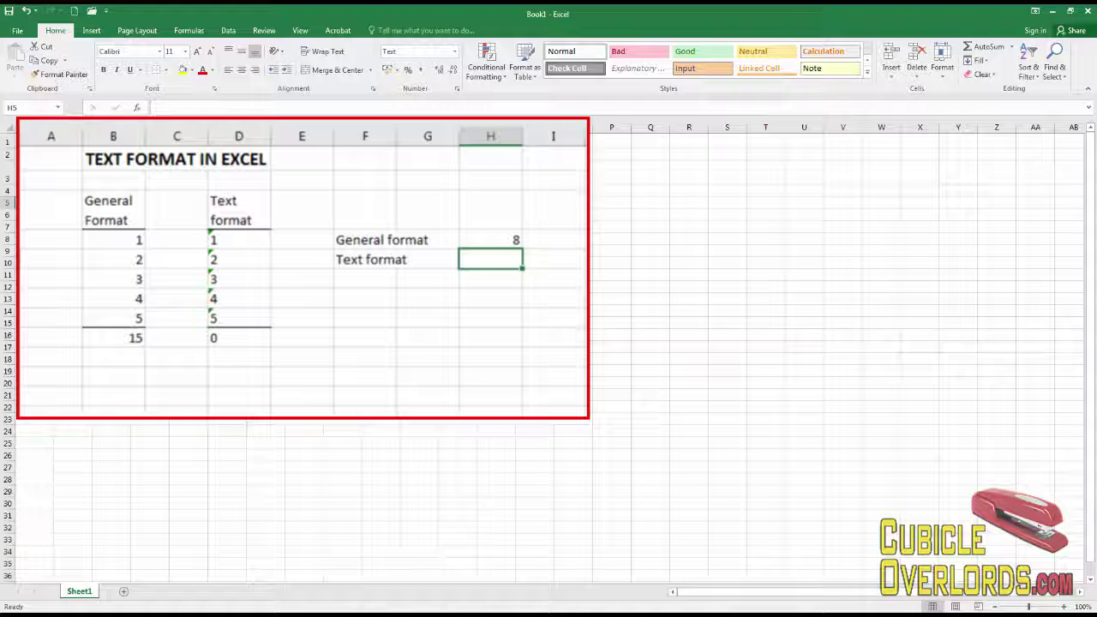
# Enter =1+2 in the Text-formatted result cell, where it remains literal text
pyautogui.write('=')
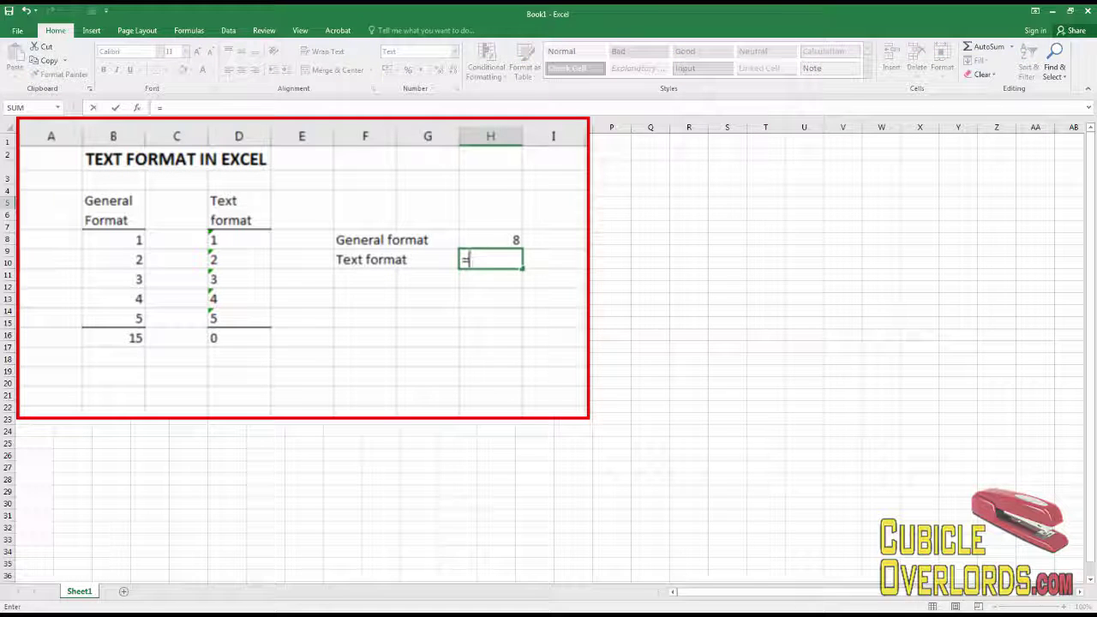
pyautogui.write('1+2')
pyautogui.press('Return')
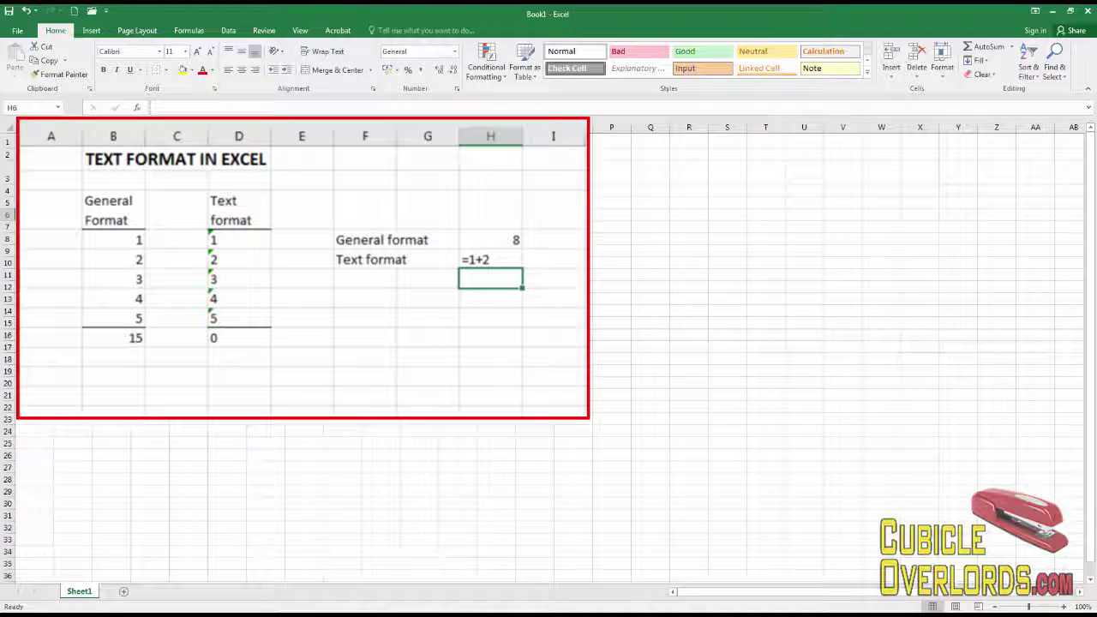
pyautogui.click(504, 258)
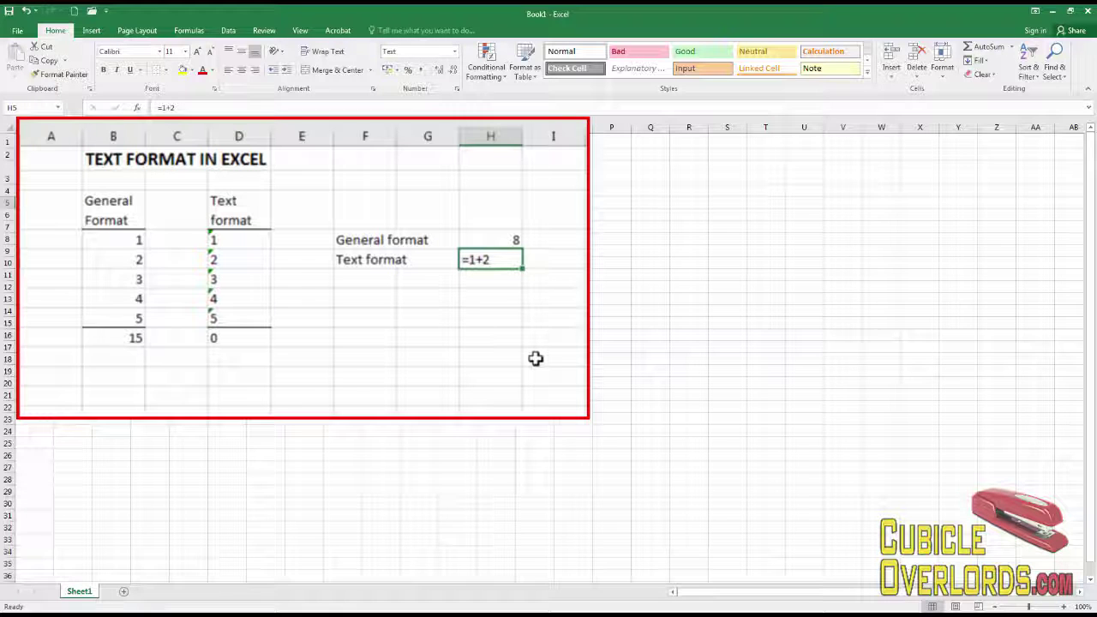
pyautogui.click(535, 358)
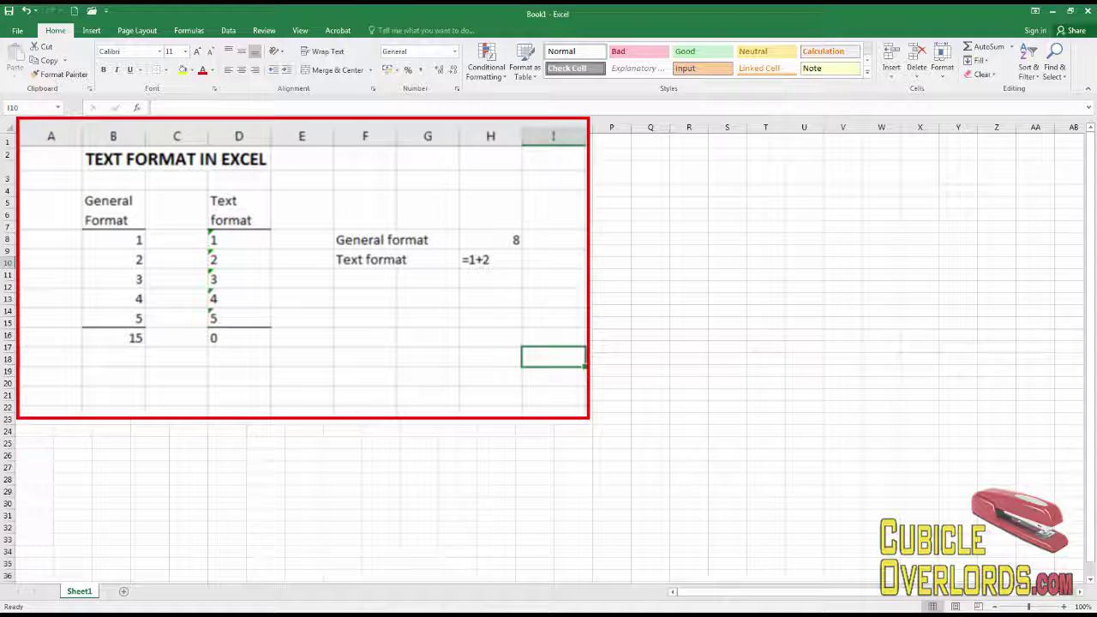
pyautogui.click(281, 397)
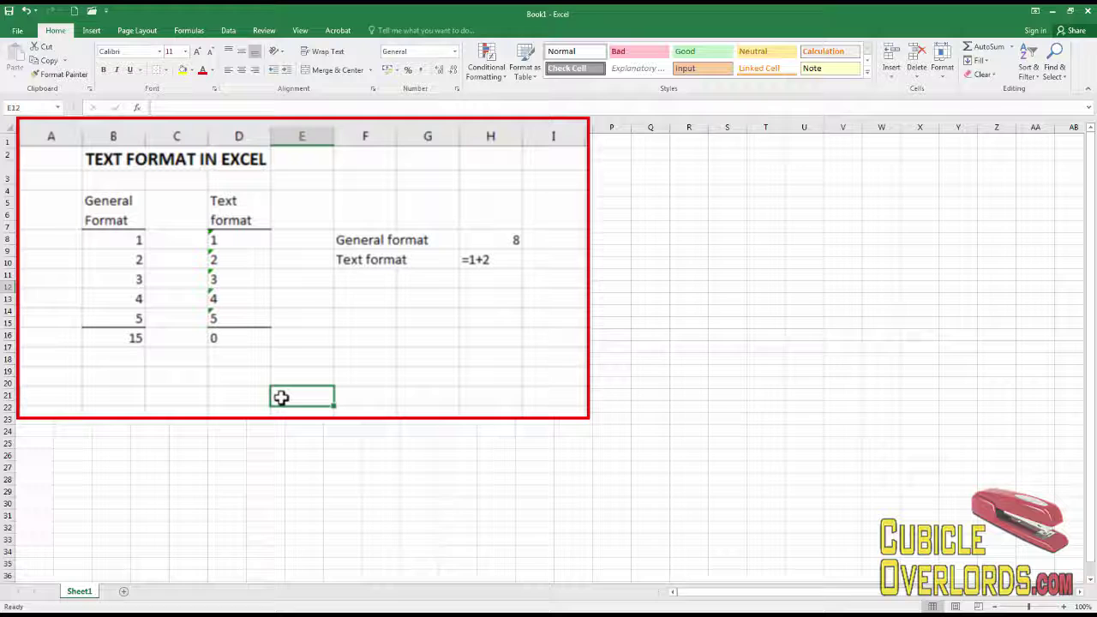
pyautogui.click(239, 241)
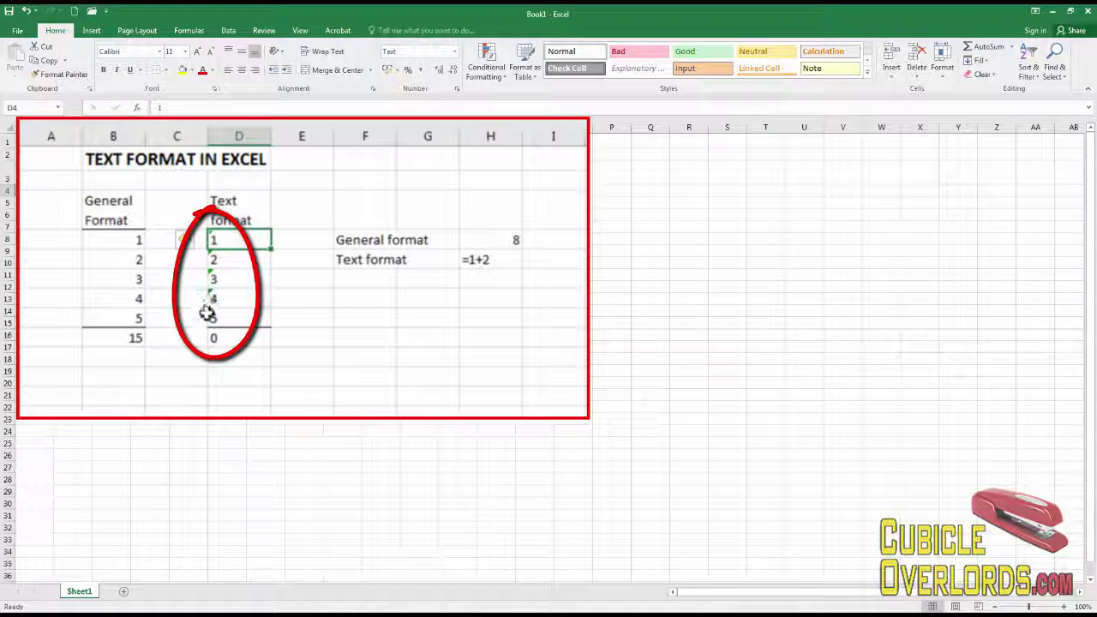
pyautogui.click(348, 338)
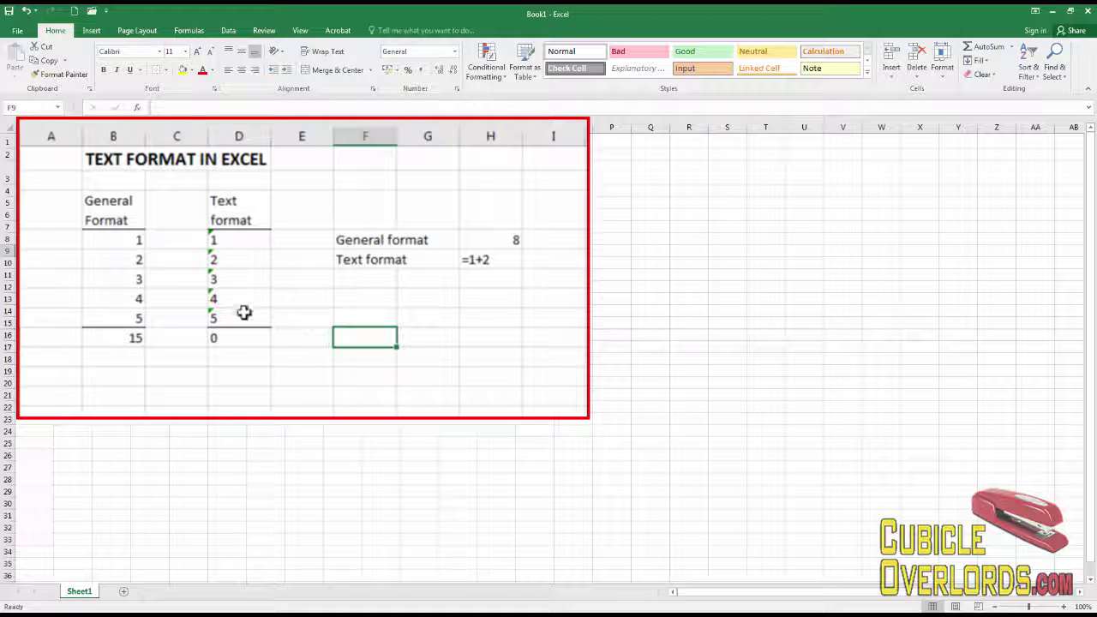
pyautogui.click(137, 243)
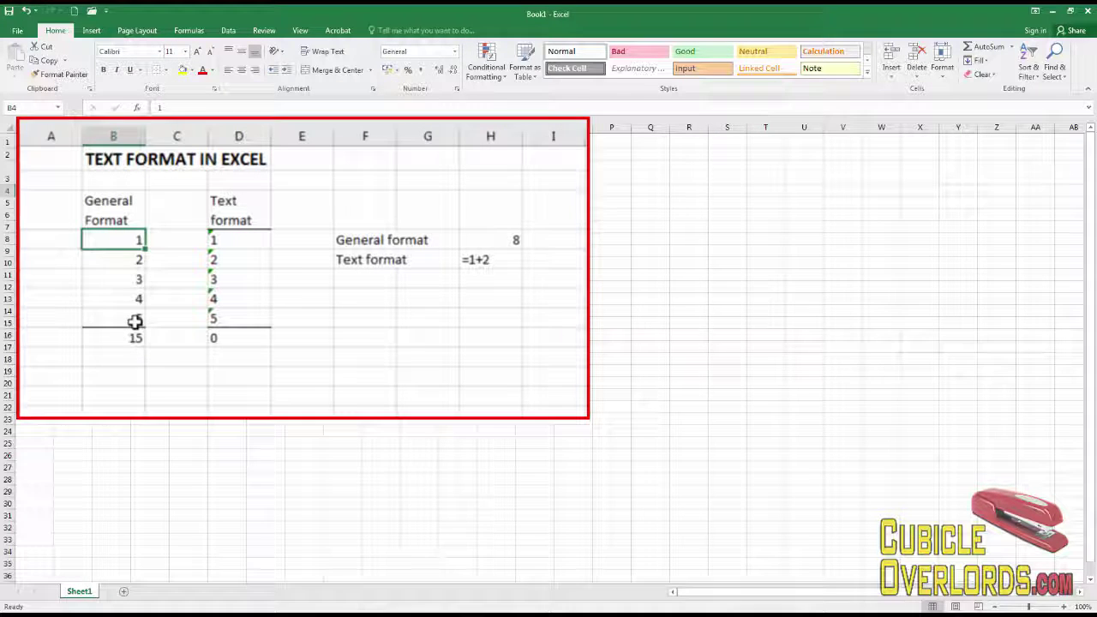
pyautogui.keyDown('shift'); pyautogui.click(135, 315); pyautogui.keyUp('shift')
pyautogui.click(143, 361)
pyautogui.click(135, 277)
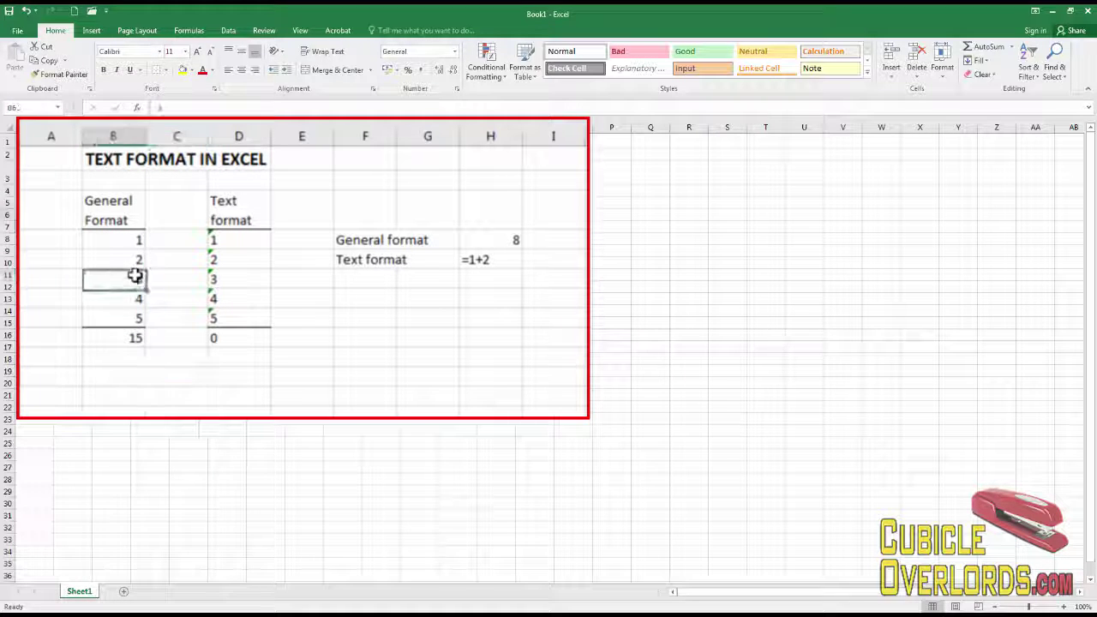
pyautogui.press('Up')
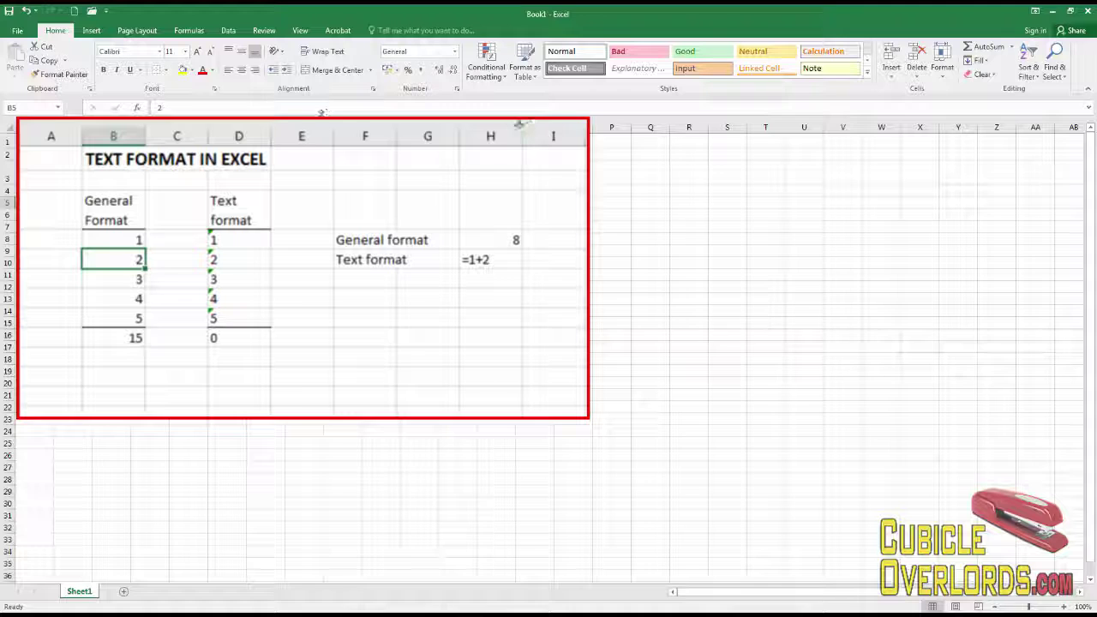
pyautogui.click(228, 75)
pyautogui.click(95, 296)
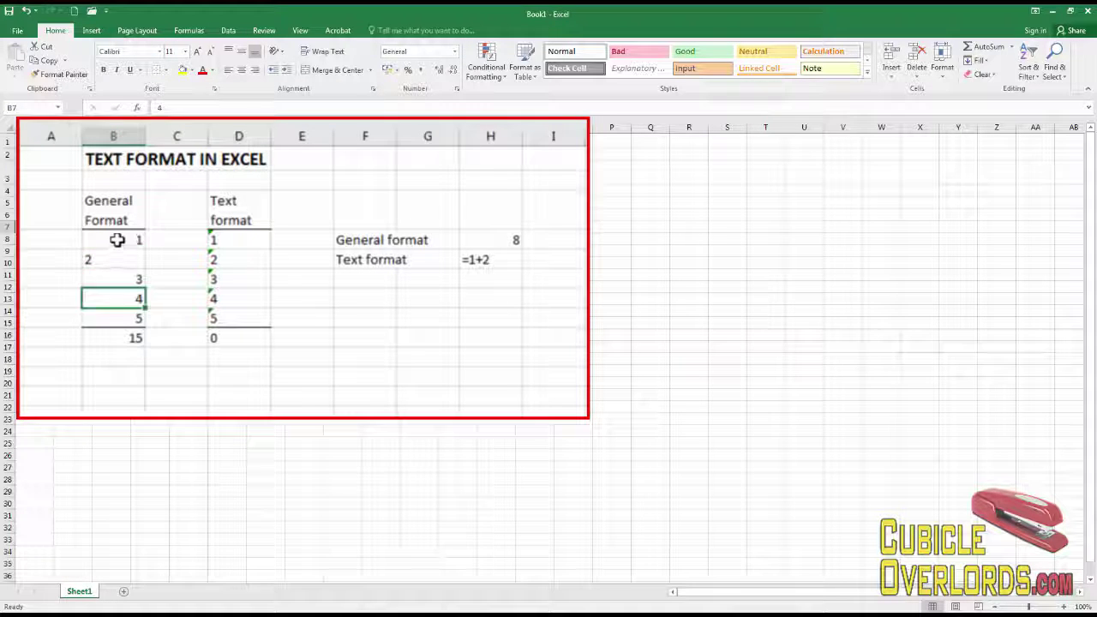
pyautogui.moveTo(86, 237); pyautogui.dragTo(122, 320)
pyautogui.click(228, 70)
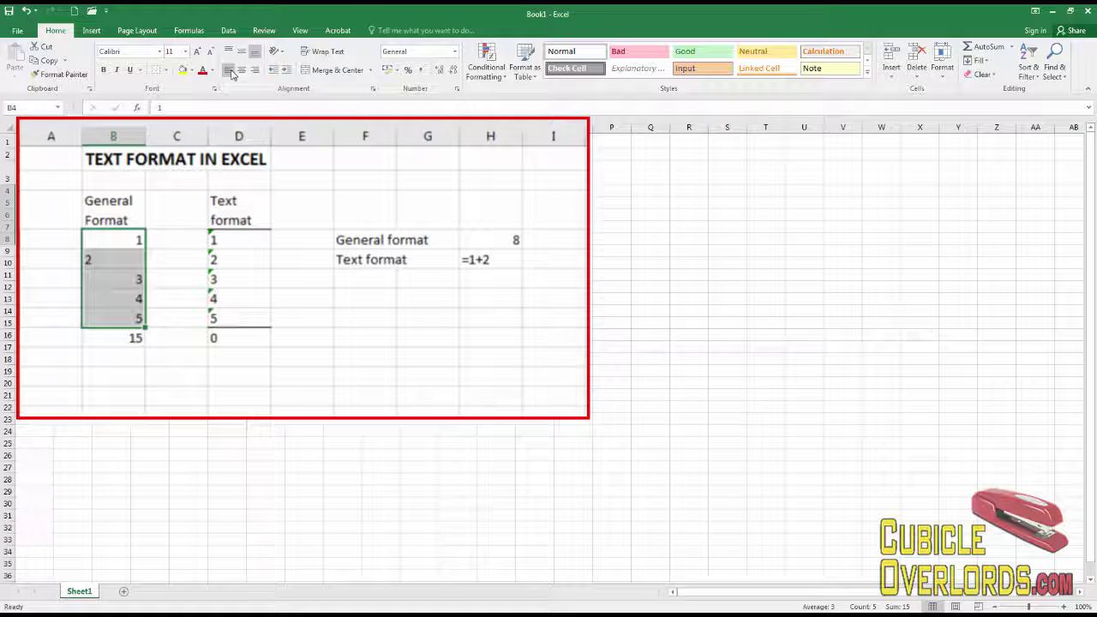
pyautogui.click(186, 245)
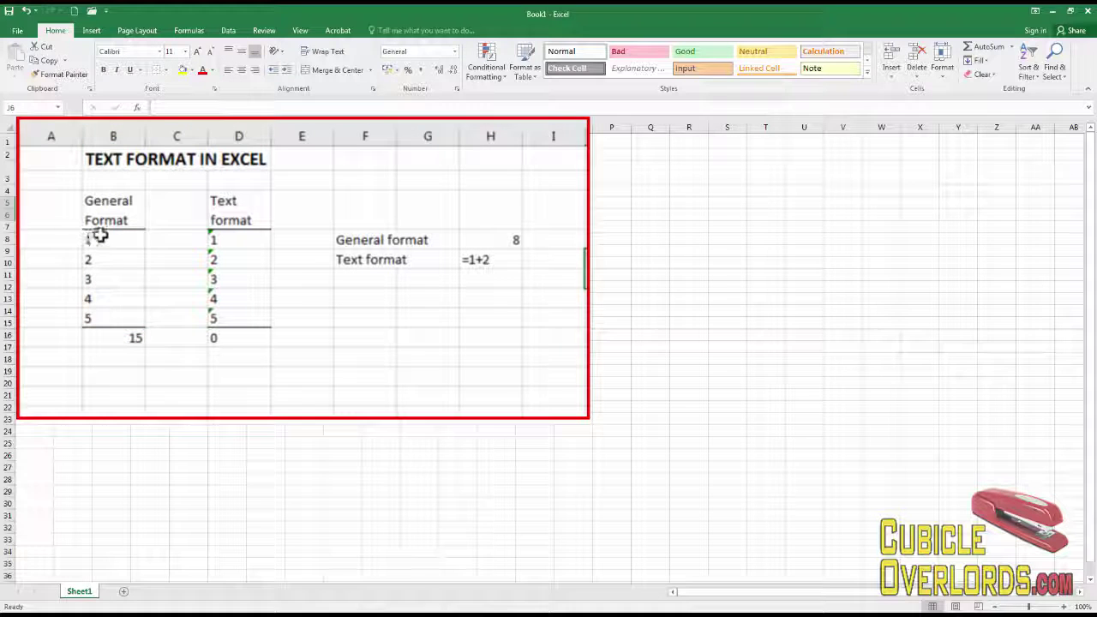
pyautogui.moveTo(94, 238); pyautogui.dragTo(103, 315)
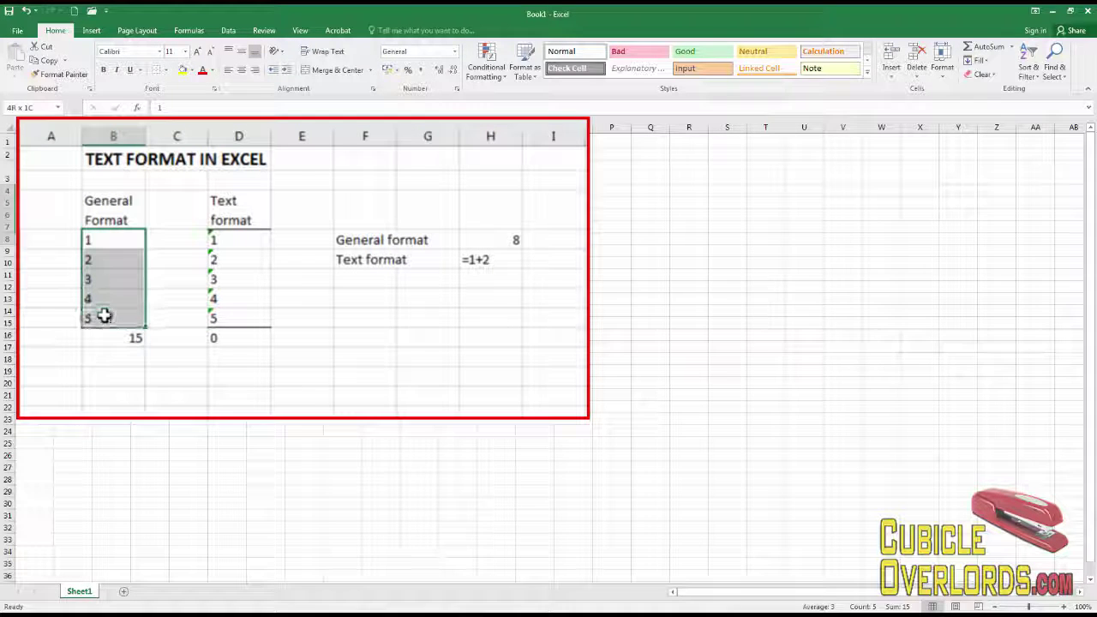
pyautogui.click(227, 70)
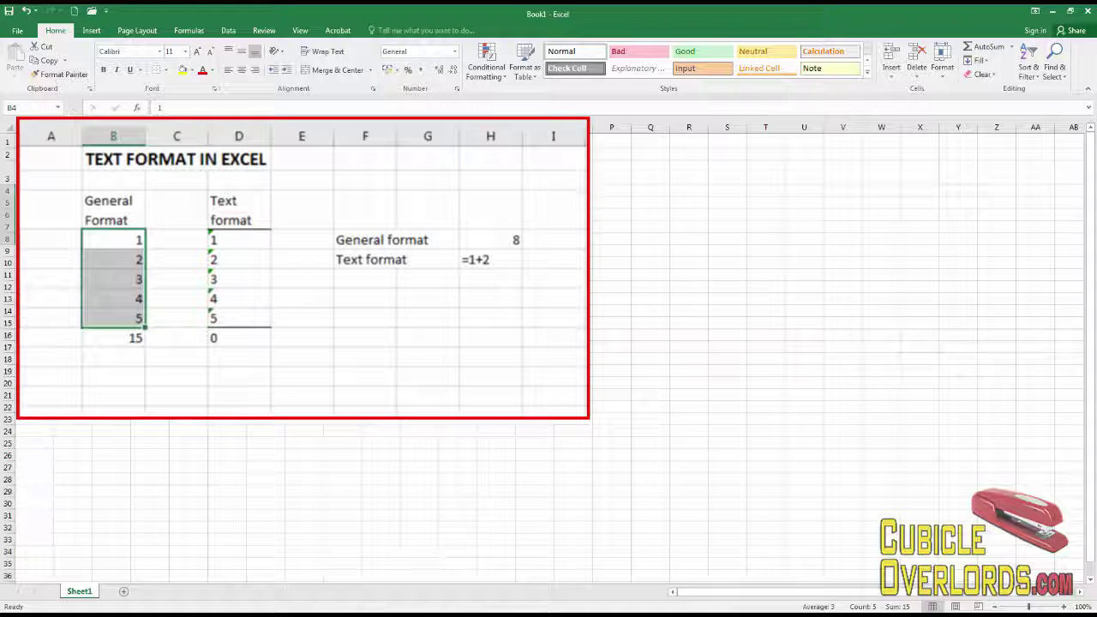
pyautogui.click(223, 358)
pyautogui.click(139, 240)
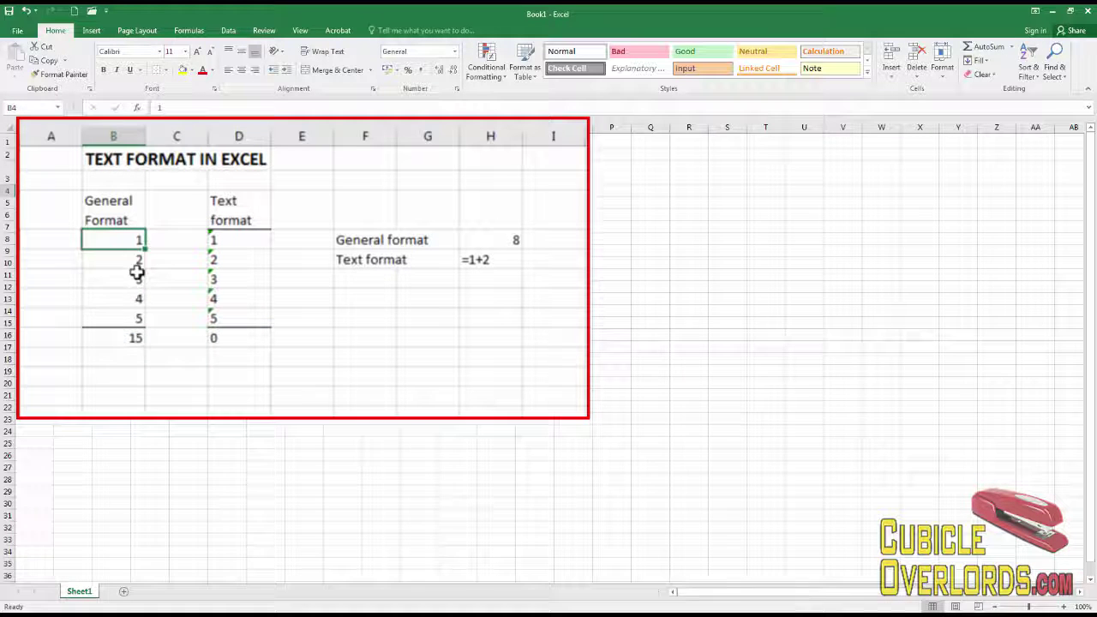
pyautogui.moveTo(137, 273); pyautogui.dragTo(131, 340)
pyautogui.click(438, 365)
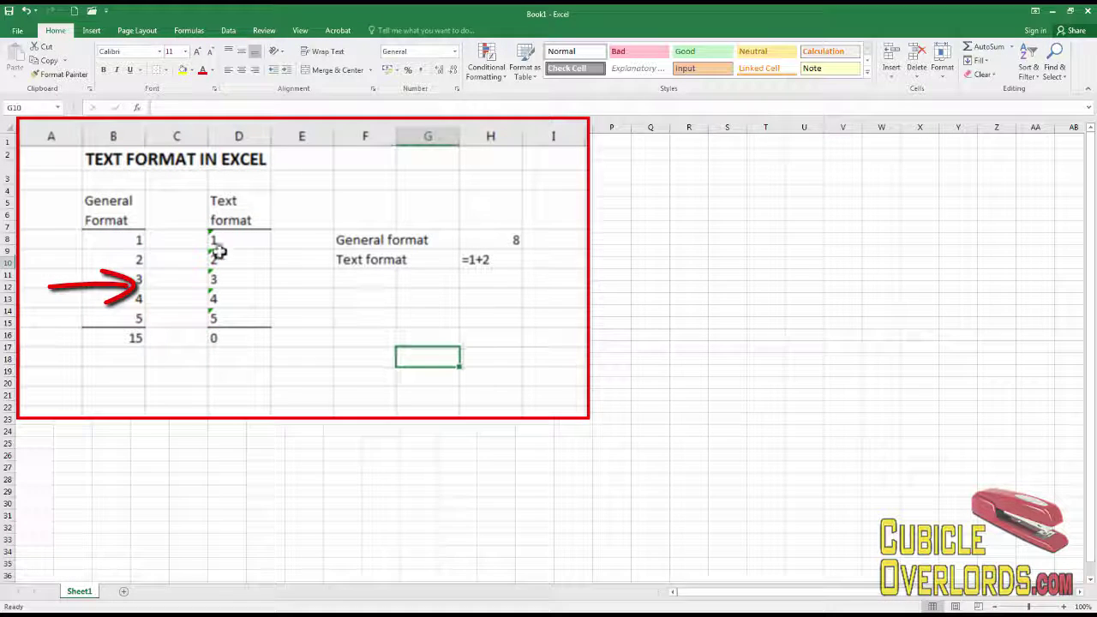
pyautogui.click(237, 241)
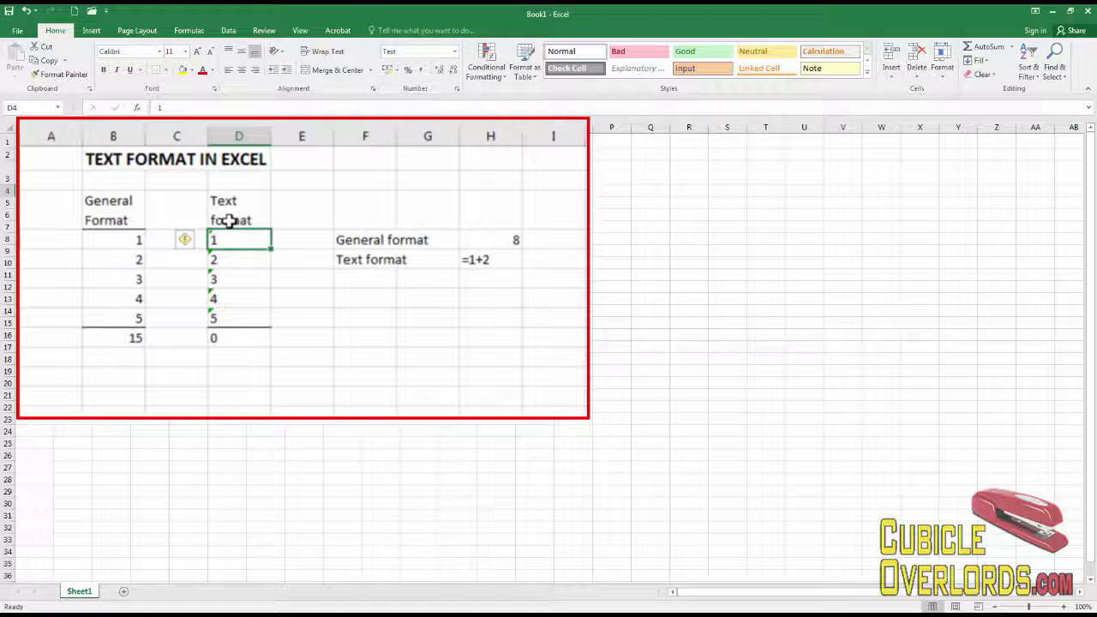
pyautogui.click(256, 281)
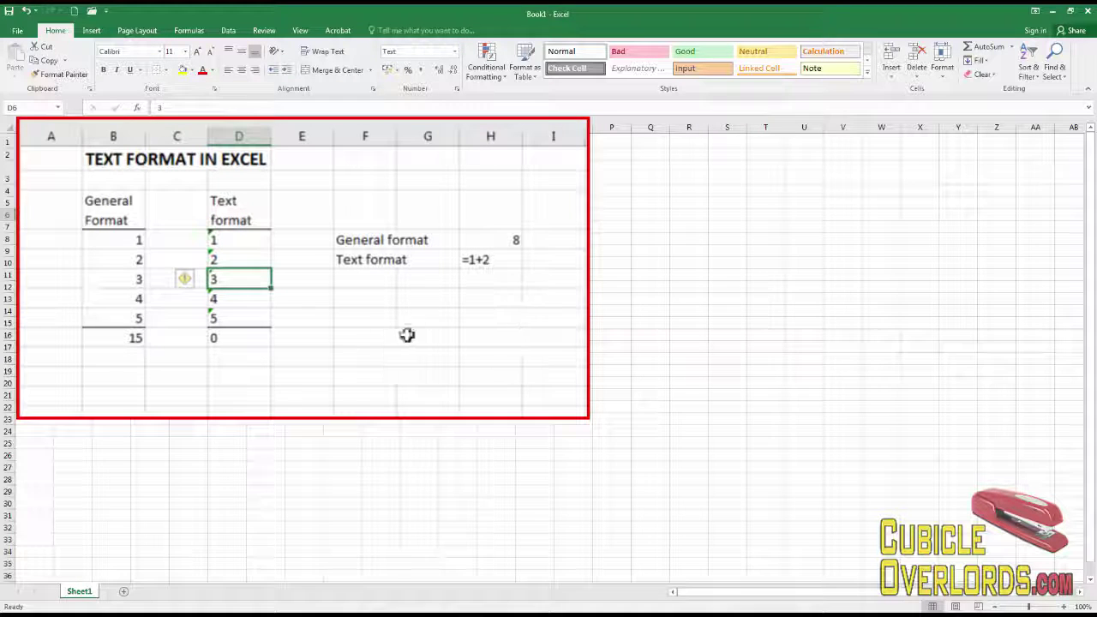
pyautogui.click(245, 374)
pyautogui.click(232, 277)
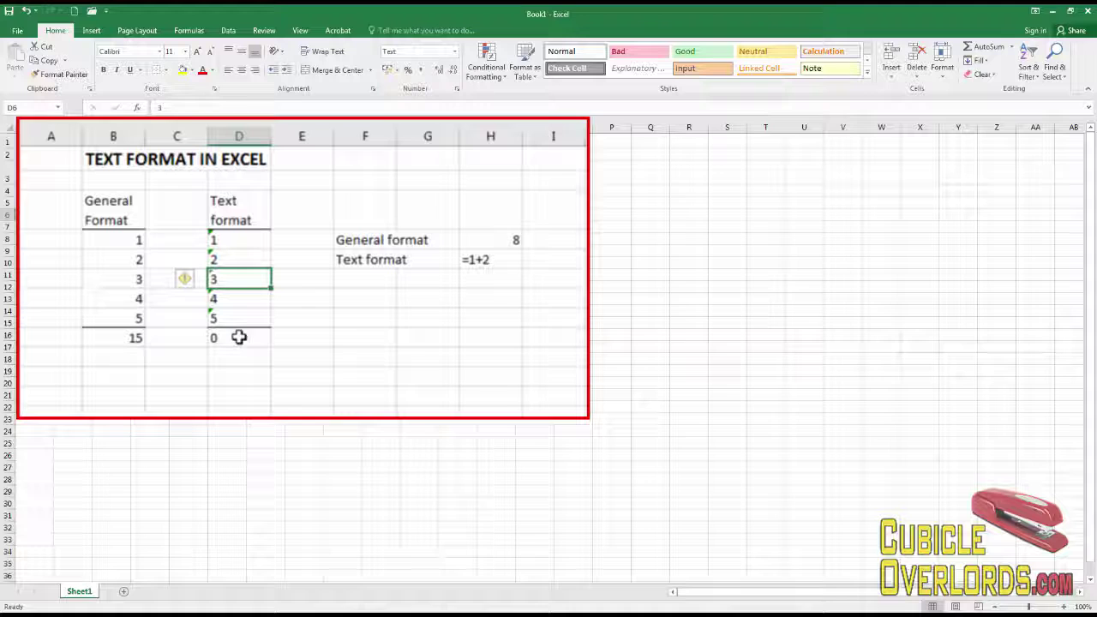
pyautogui.click(351, 356)
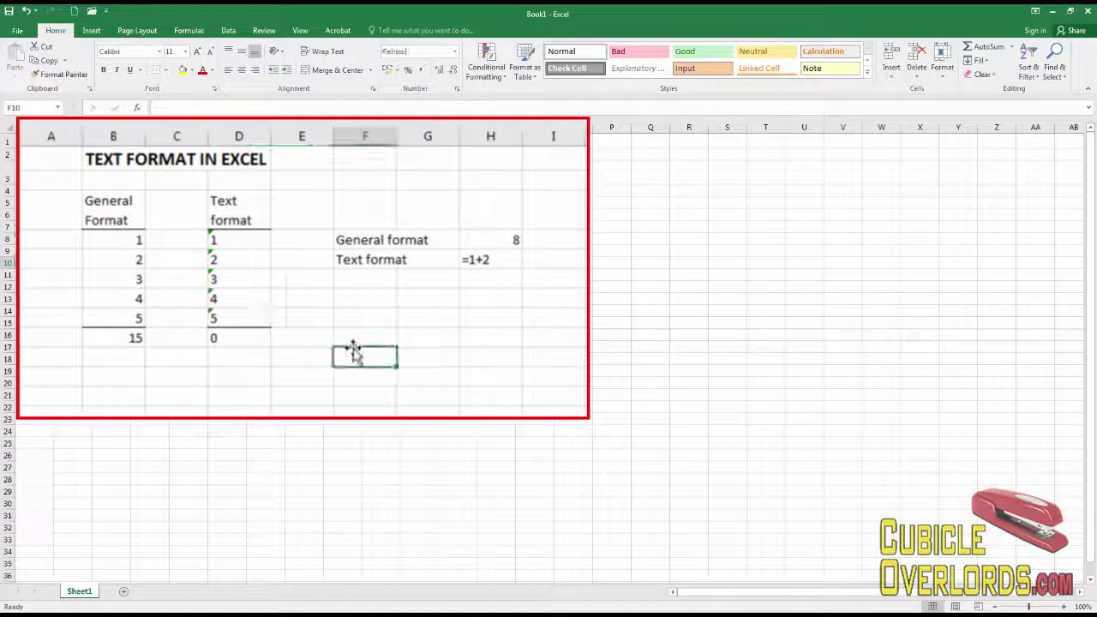
pyautogui.click(238, 276)
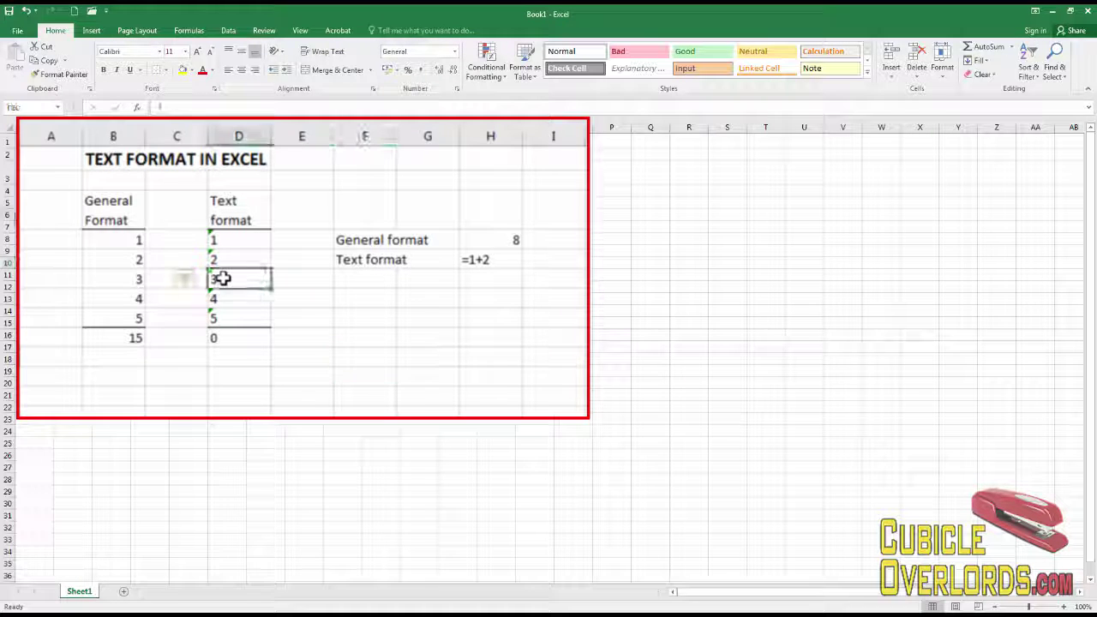
pyautogui.click(282, 300)
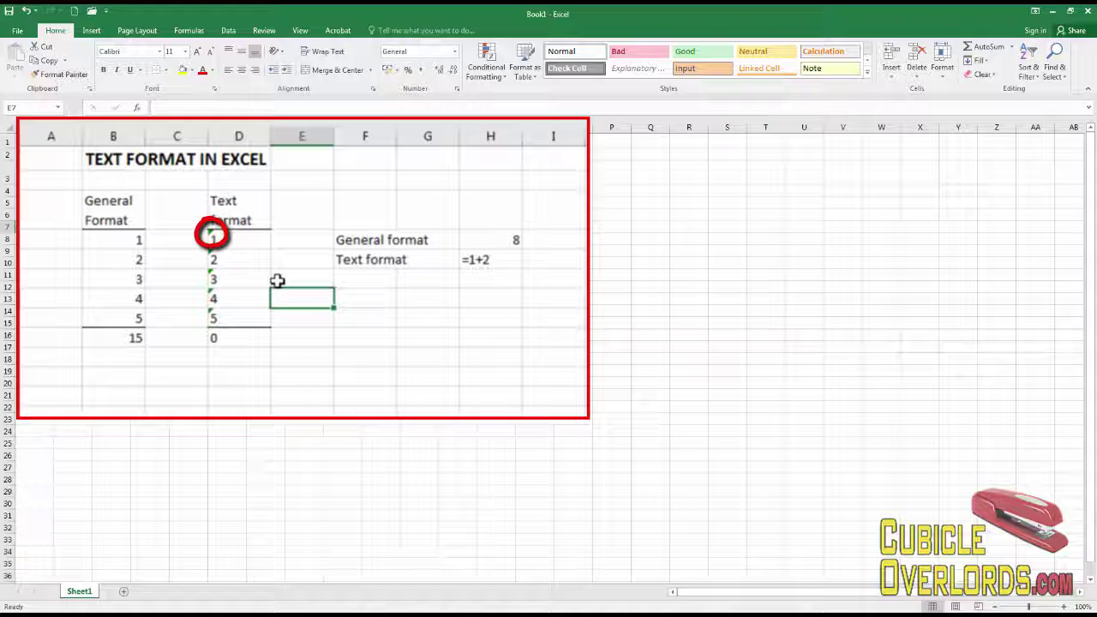
pyautogui.click(215, 279)
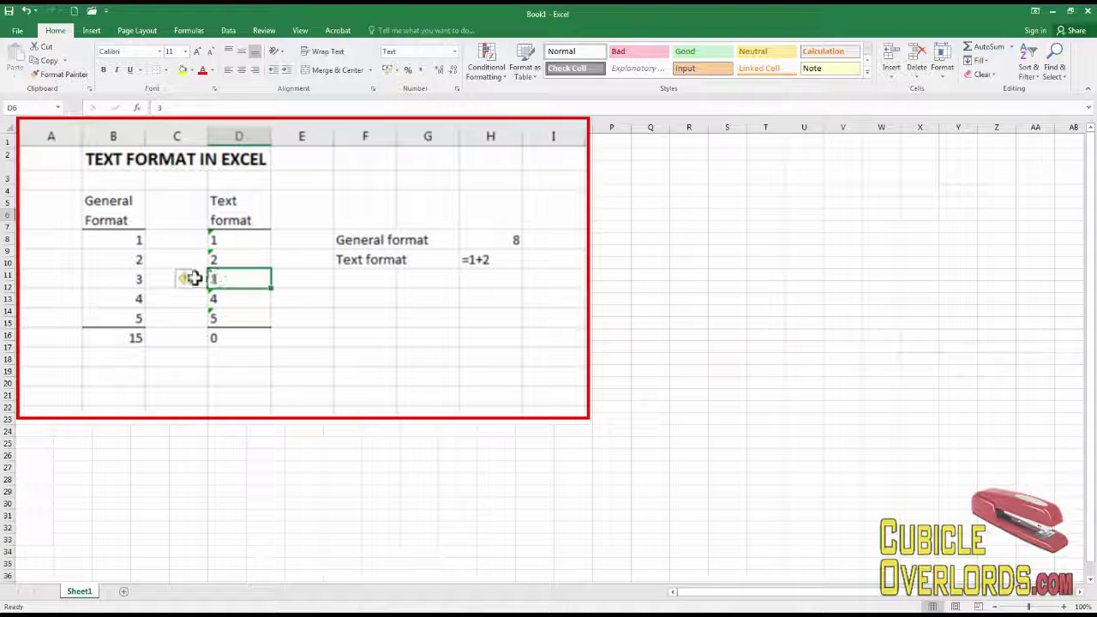
pyautogui.moveTo(204, 285)
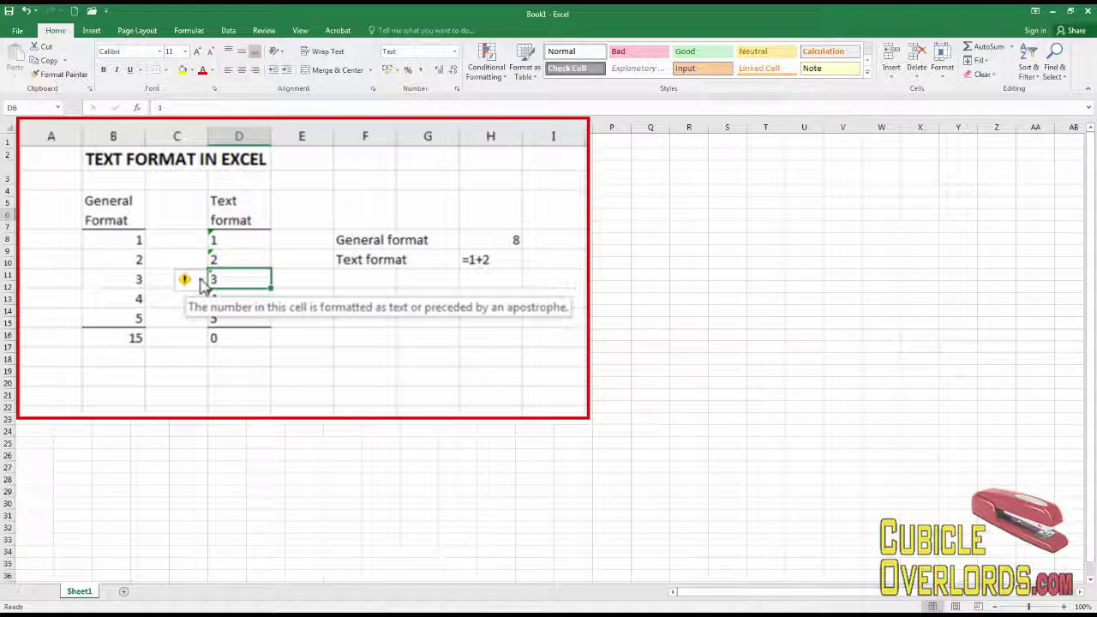
pyautogui.click(234, 239)
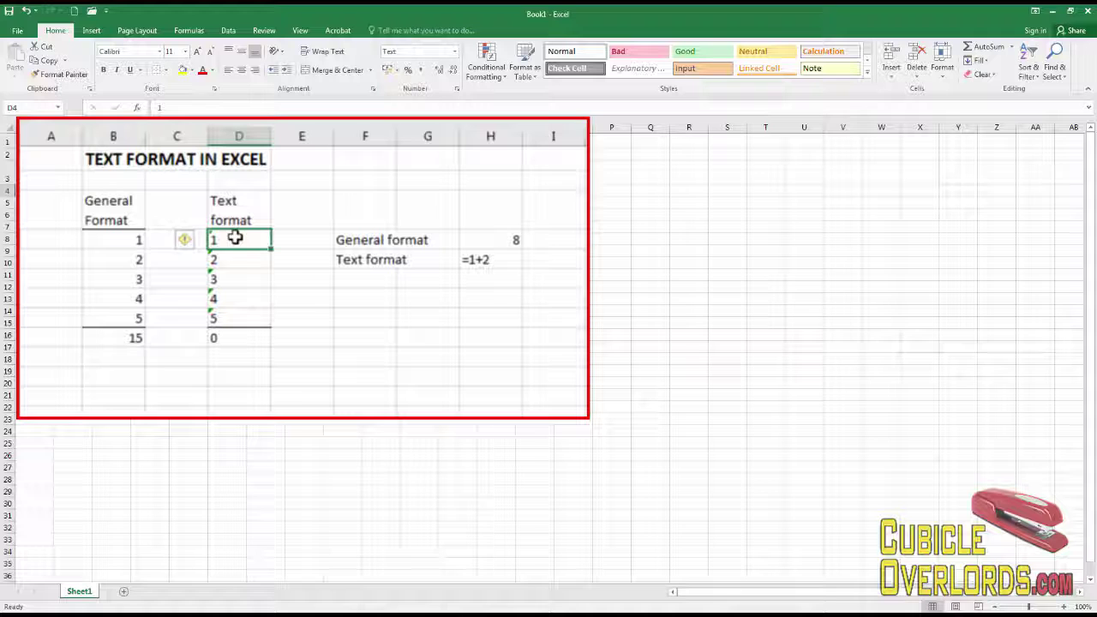
pyautogui.click(236, 259)
pyautogui.click(237, 278)
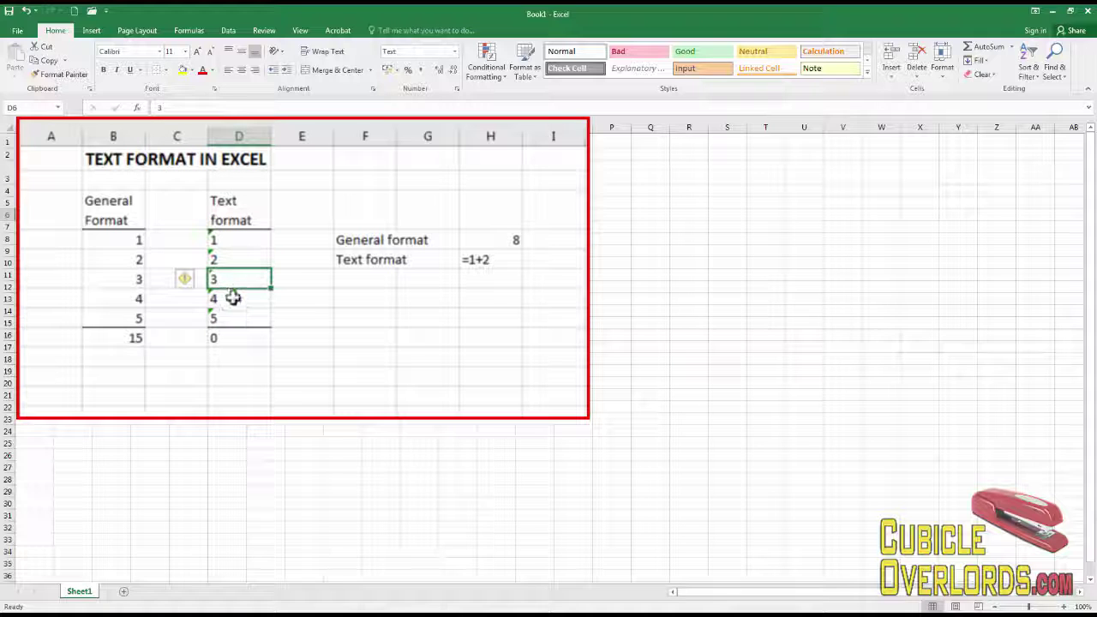
pyautogui.click(235, 297)
pyautogui.click(238, 279)
pyautogui.click(237, 259)
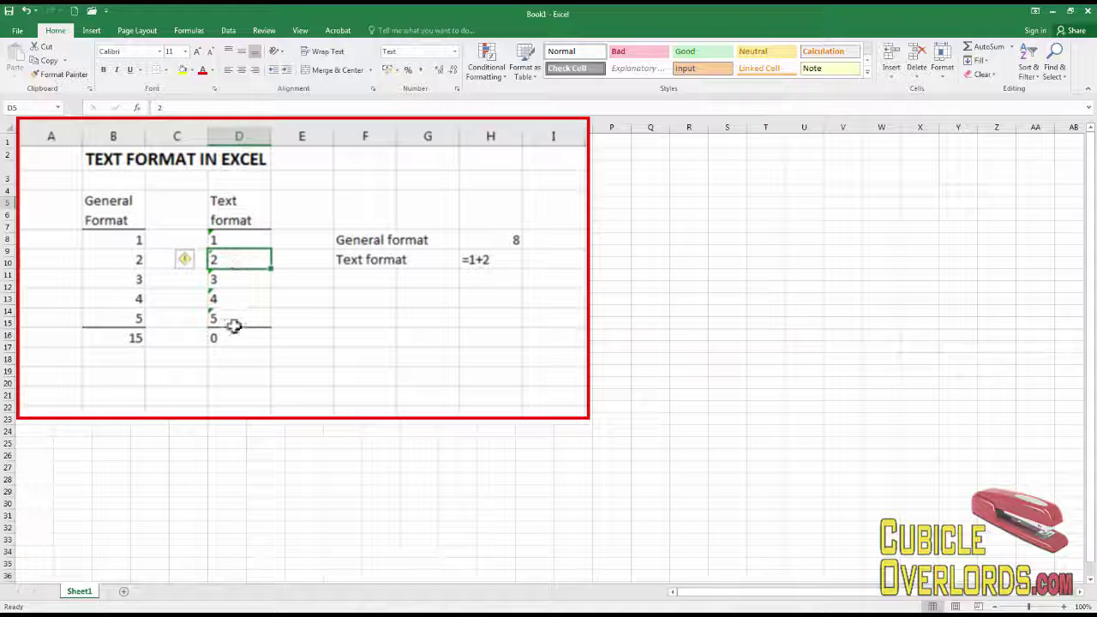
pyautogui.click(233, 317)
pyautogui.click(365, 341)
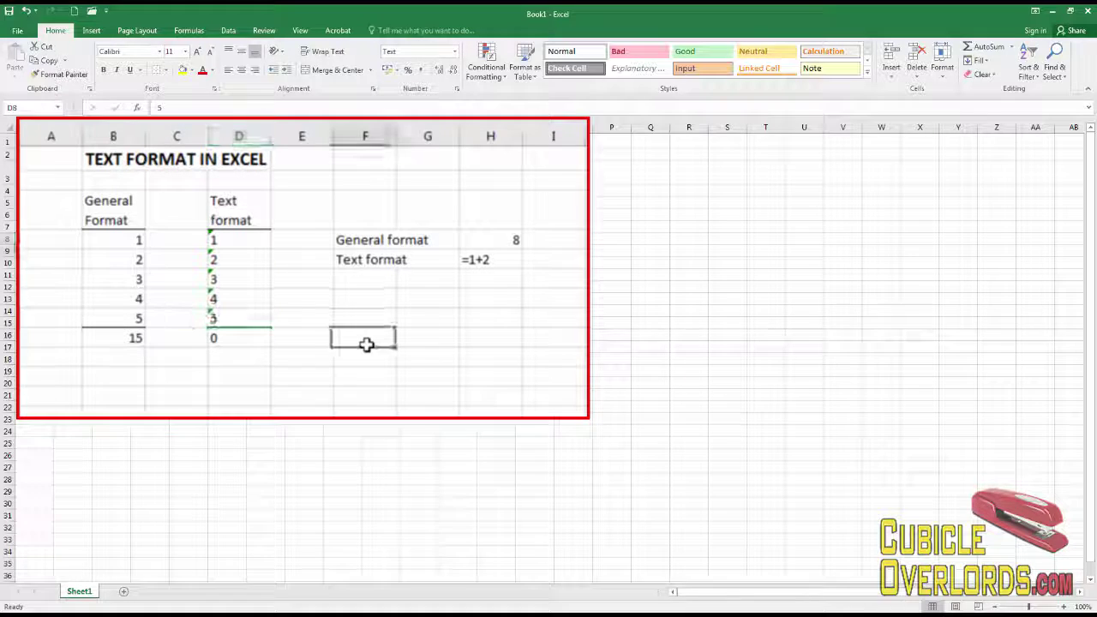
# Replace =1+2 with =5+8+9 in H5, which still shows as uncalculated text
pyautogui.click(354, 298)
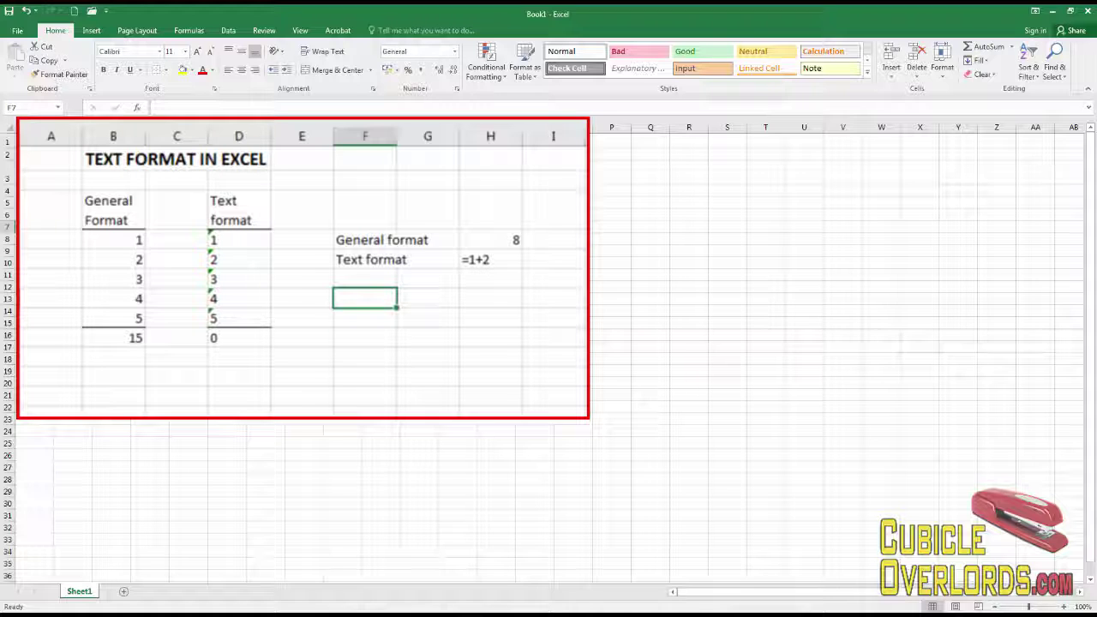
pyautogui.click(512, 266)
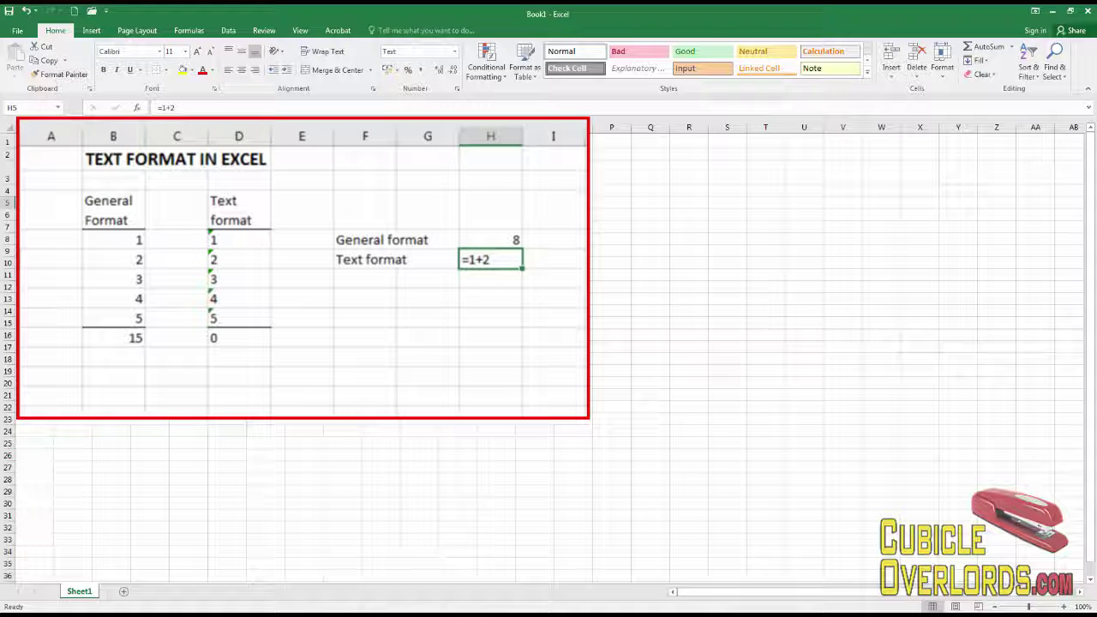
pyautogui.write('=5')
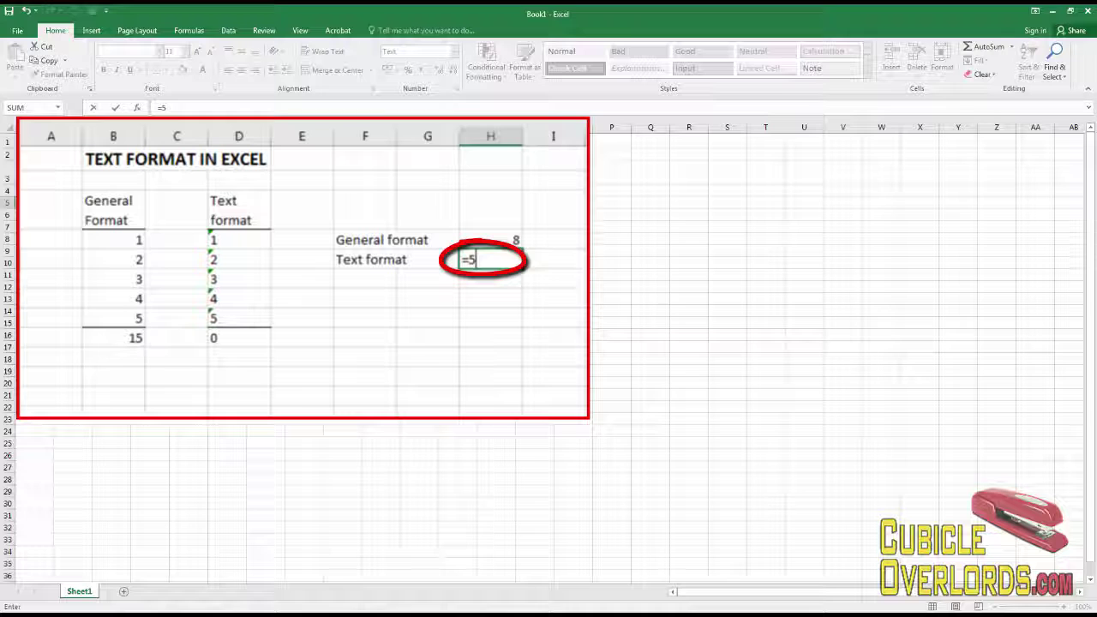
pyautogui.write('+8+9')
pyautogui.press('Return')
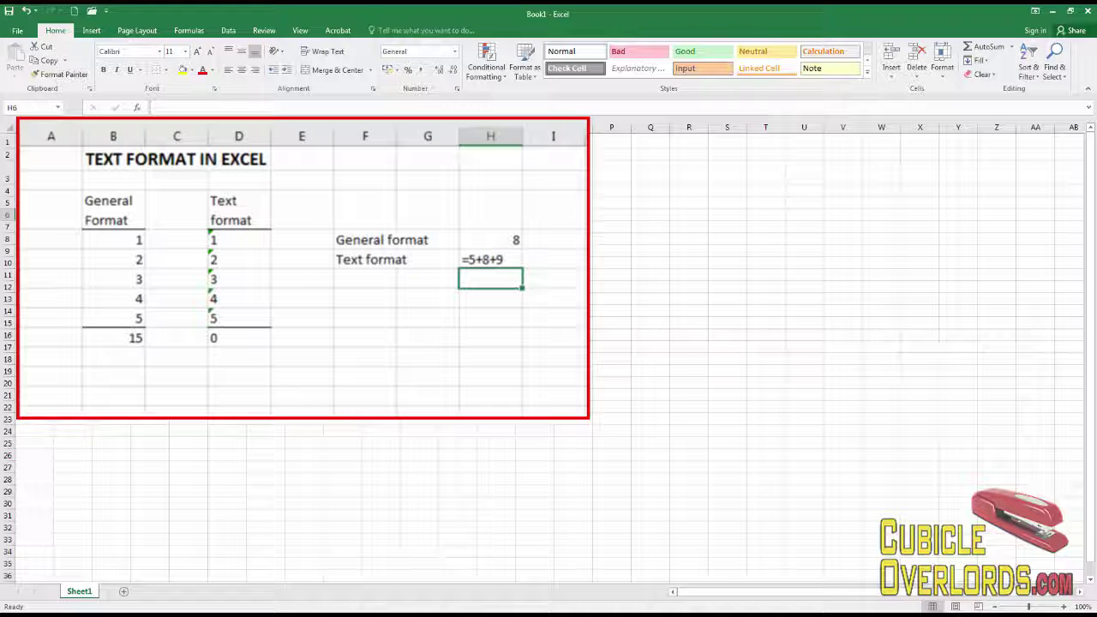
pyautogui.click(505, 262)
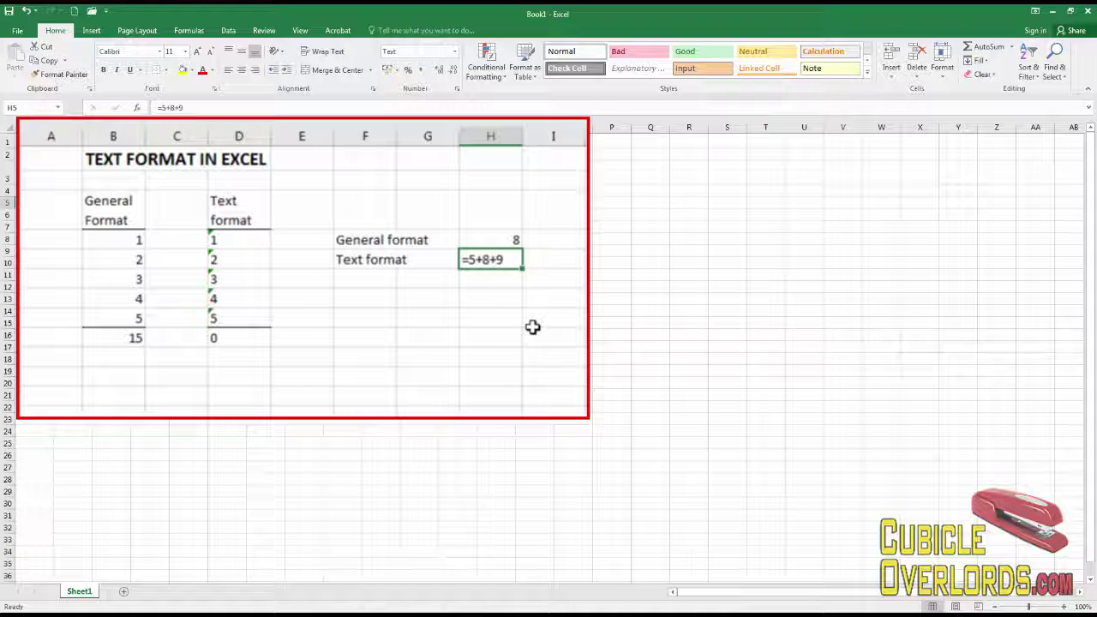
# Apply the General number format to the values in D4:D8
pyautogui.click(428, 359)
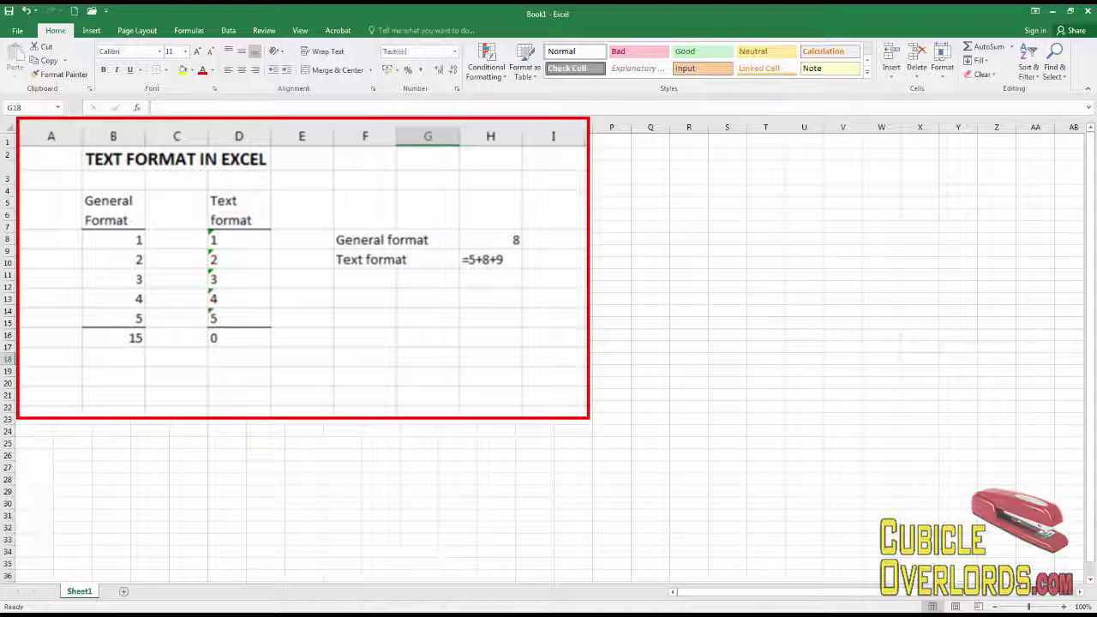
pyautogui.click(264, 240)
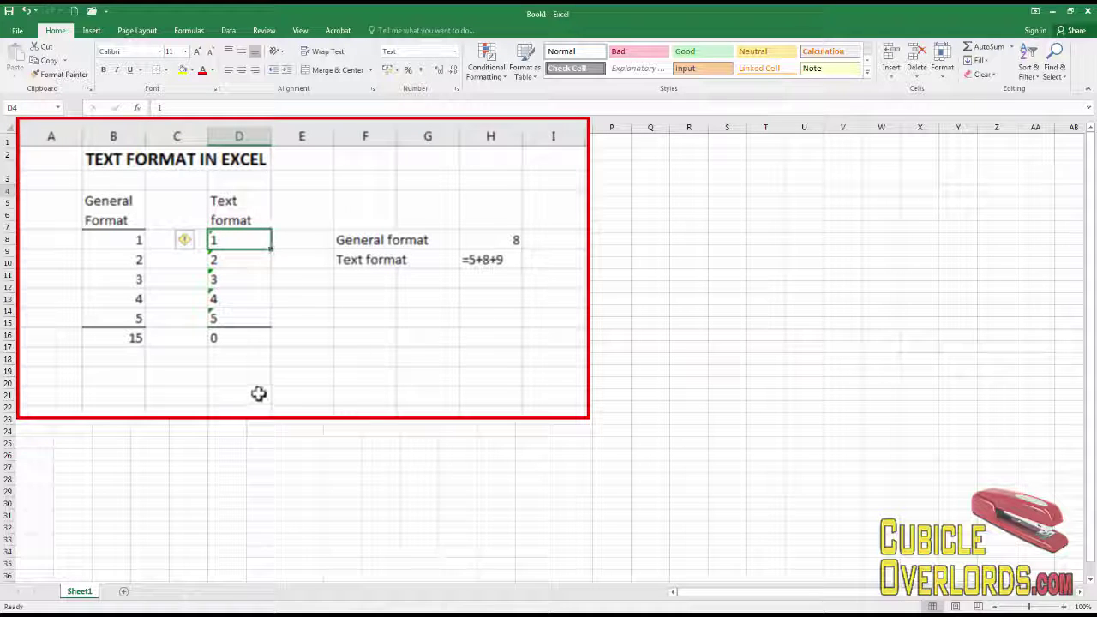
pyautogui.moveTo(239, 242); pyautogui.dragTo(245, 318)
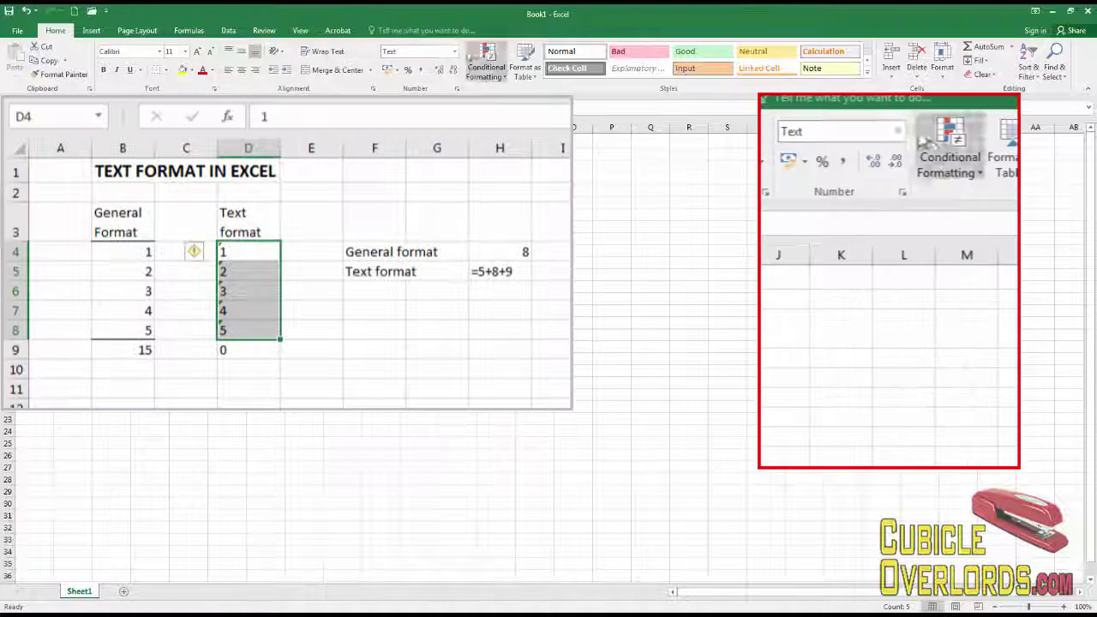
pyautogui.click(455, 53)
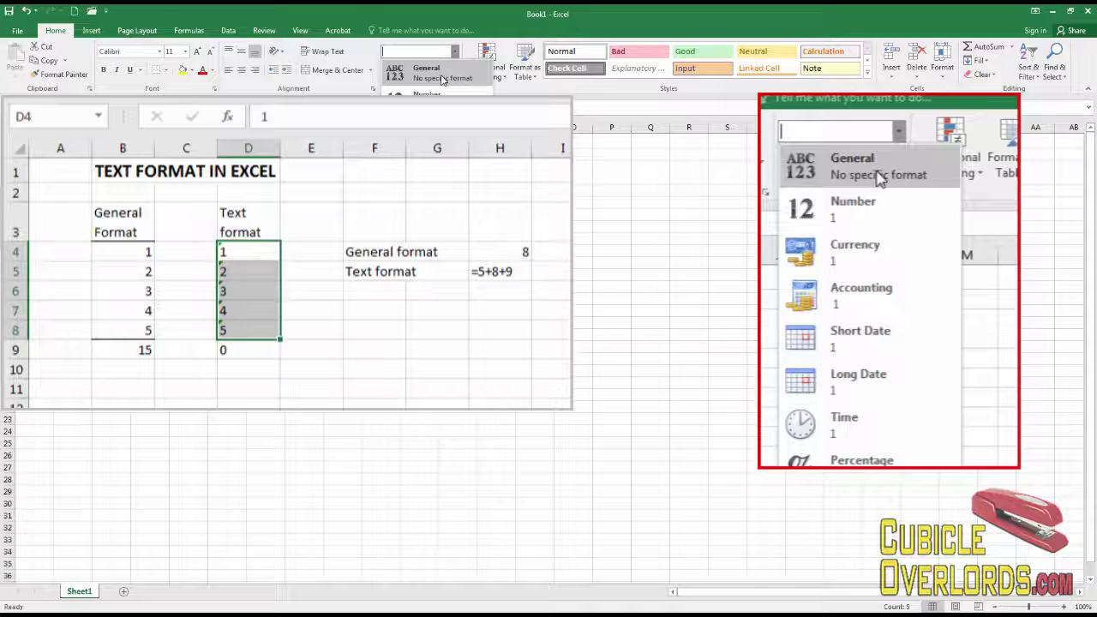
pyautogui.click(443, 79)
pyautogui.click(385, 399)
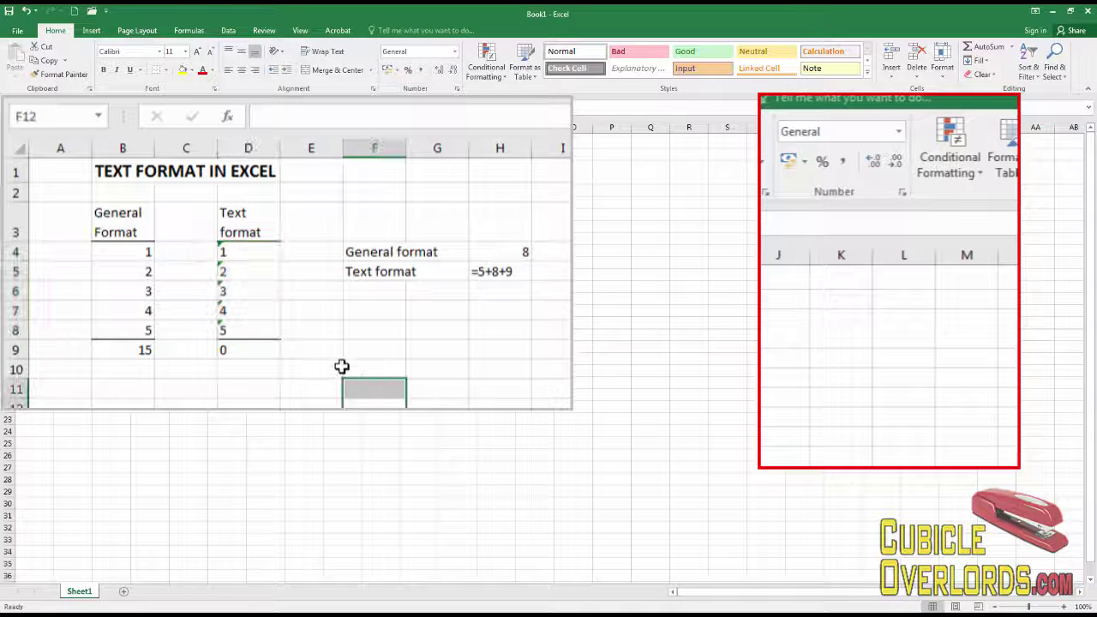
# Check each column D value 1 to 5 and the D9 total, still stored as text
pyautogui.click(249, 252)
pyautogui.click(248, 272)
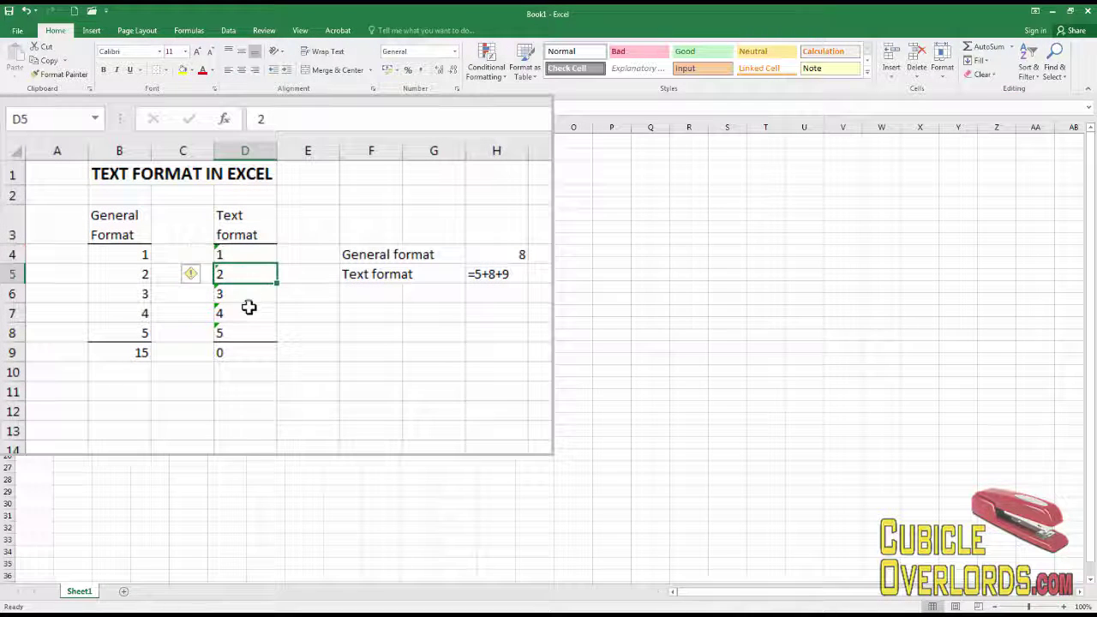
pyautogui.click(248, 312)
pyautogui.click(248, 293)
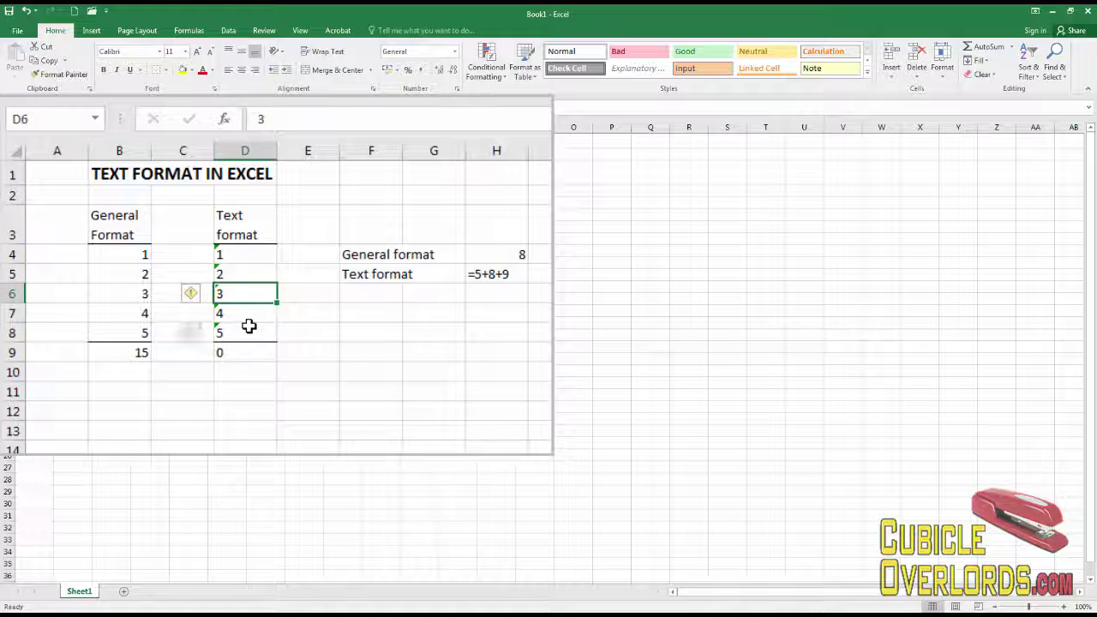
pyautogui.click(247, 331)
pyautogui.click(247, 308)
pyautogui.click(245, 274)
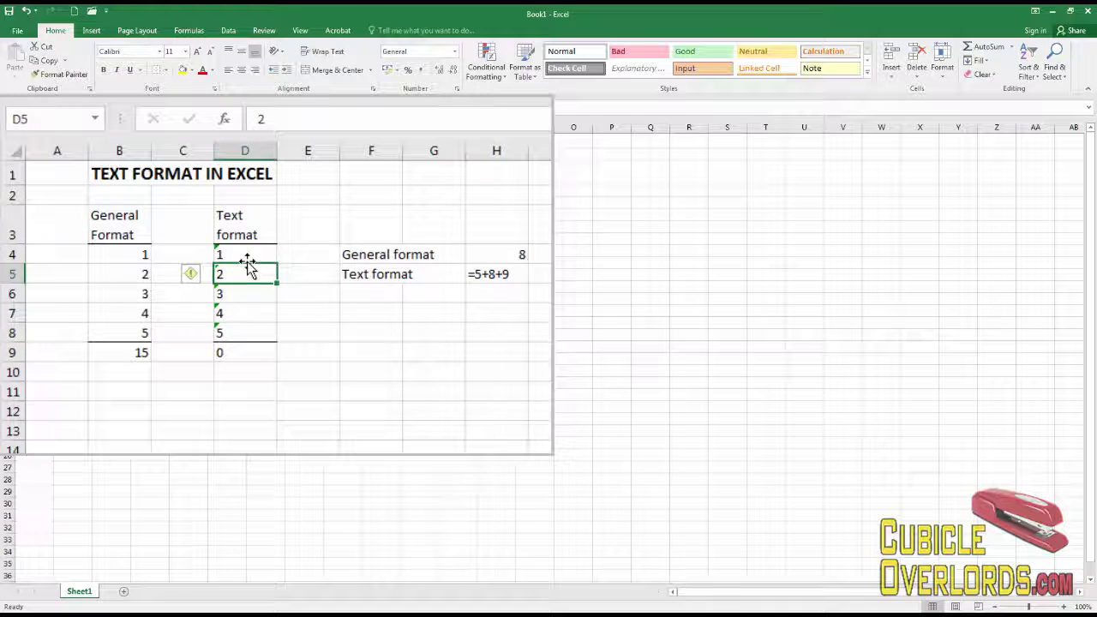
pyautogui.click(238, 350)
pyautogui.click(333, 390)
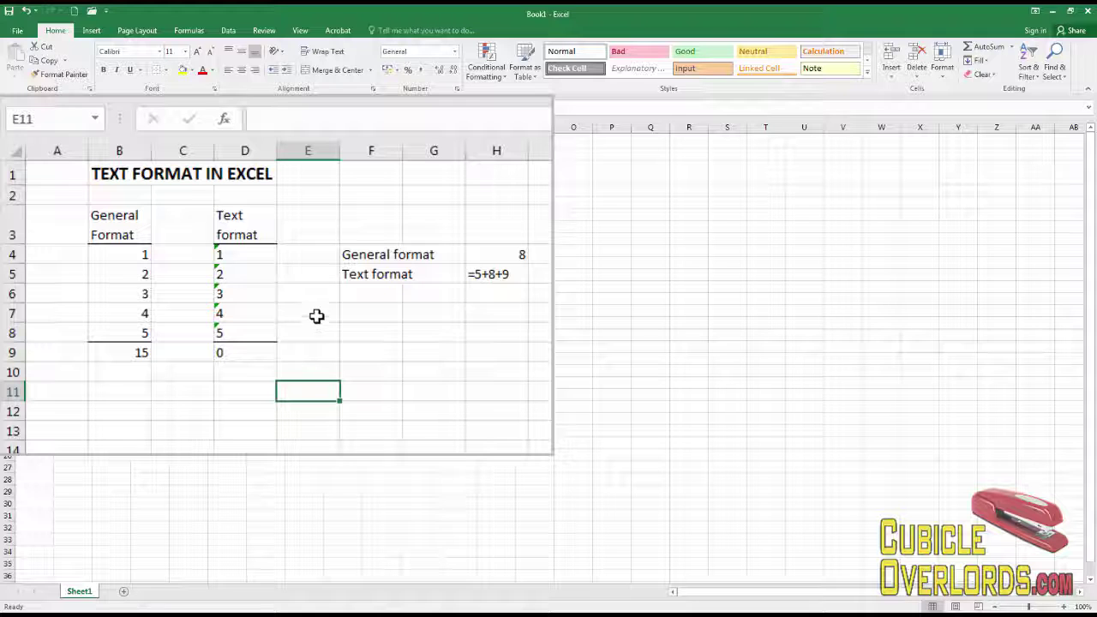
pyautogui.click(256, 257)
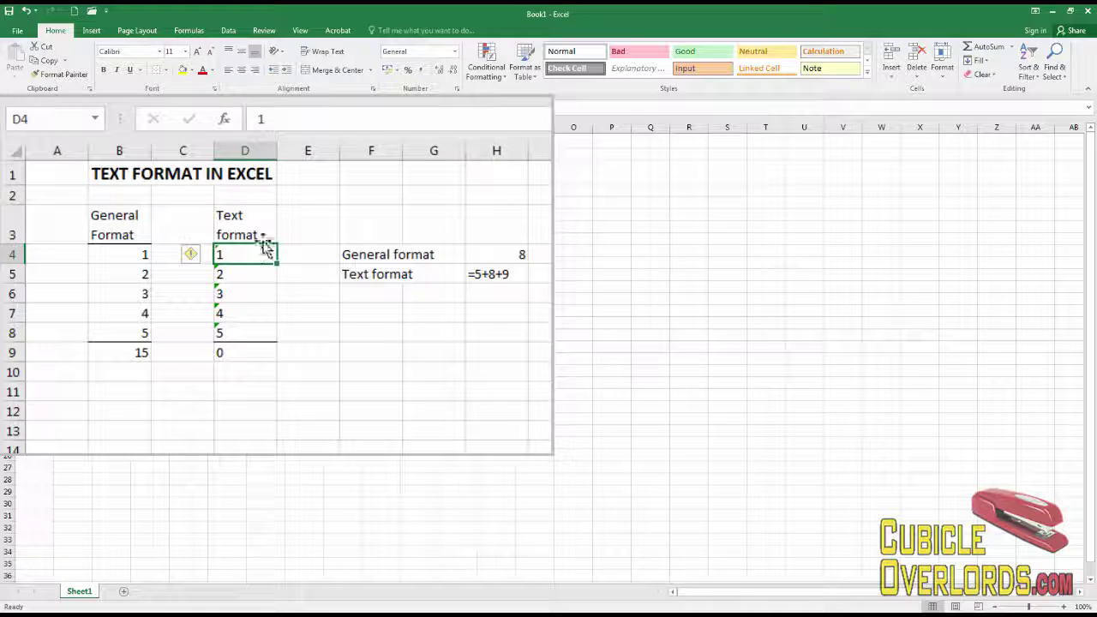
# Re-enter D4 through D8 via the formula bar so they become numbers totalling 15
pyautogui.click(342, 117)
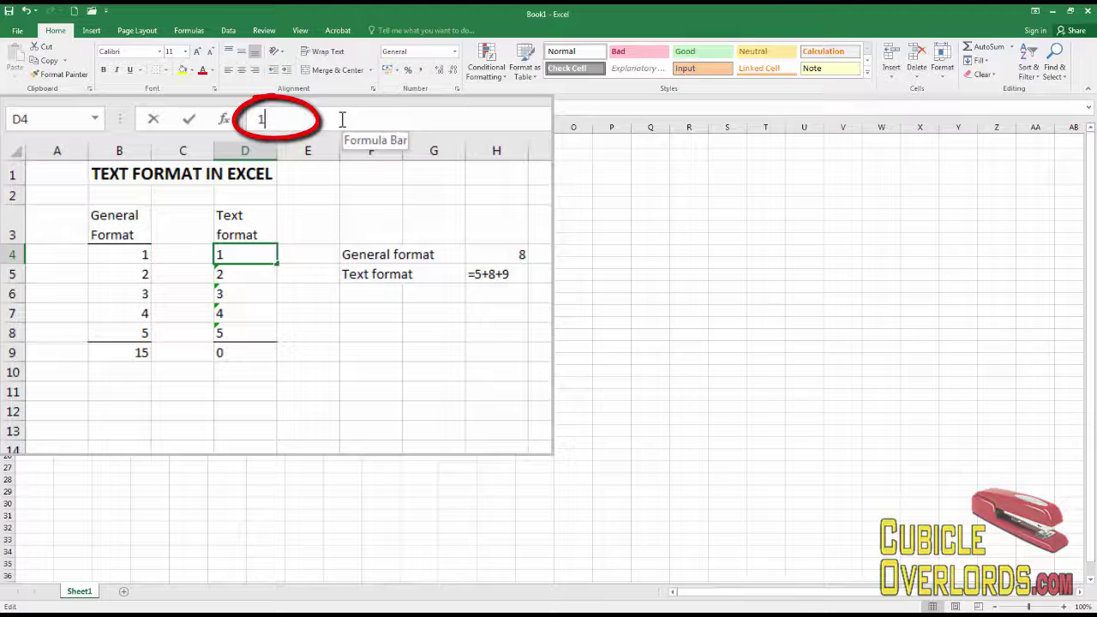
pyautogui.press('Return')
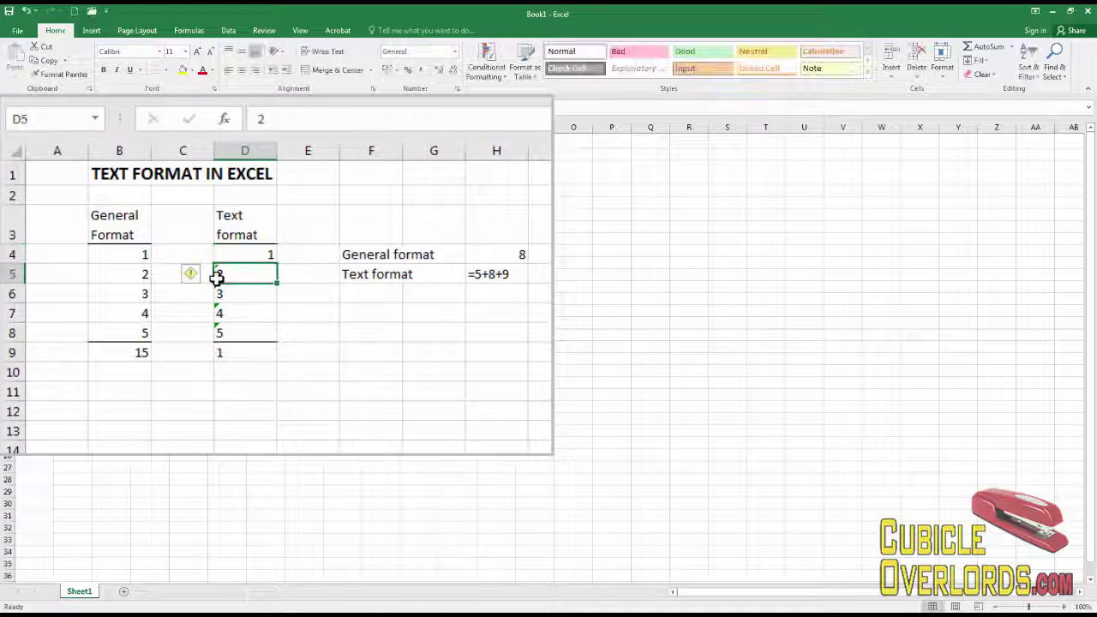
pyautogui.click(336, 118)
pyautogui.press('Return')
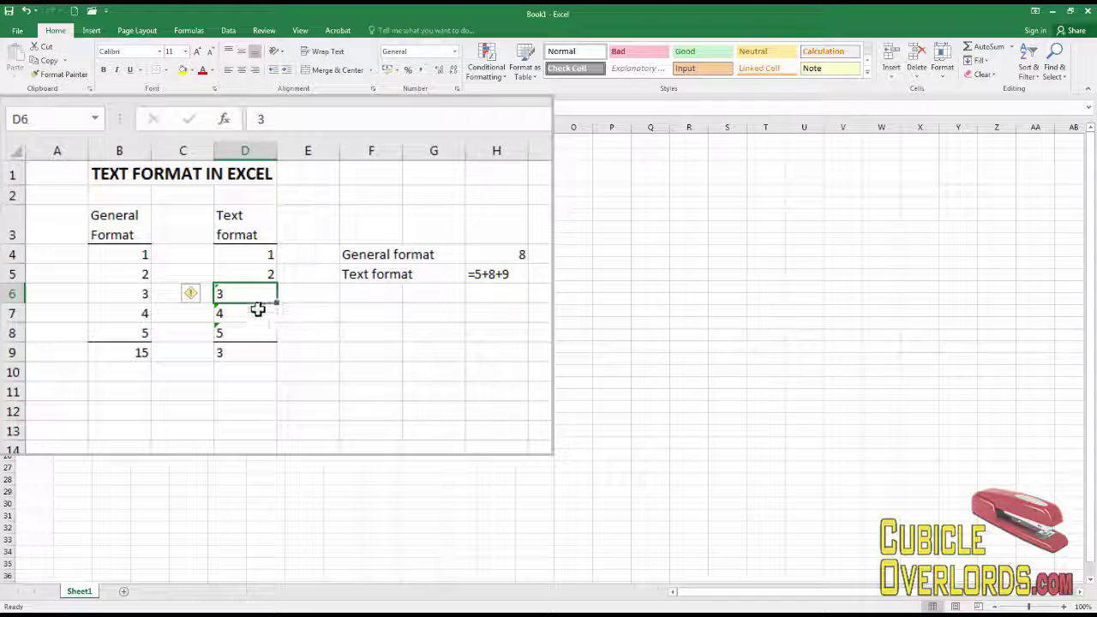
pyautogui.click(325, 122)
pyautogui.press('Return')
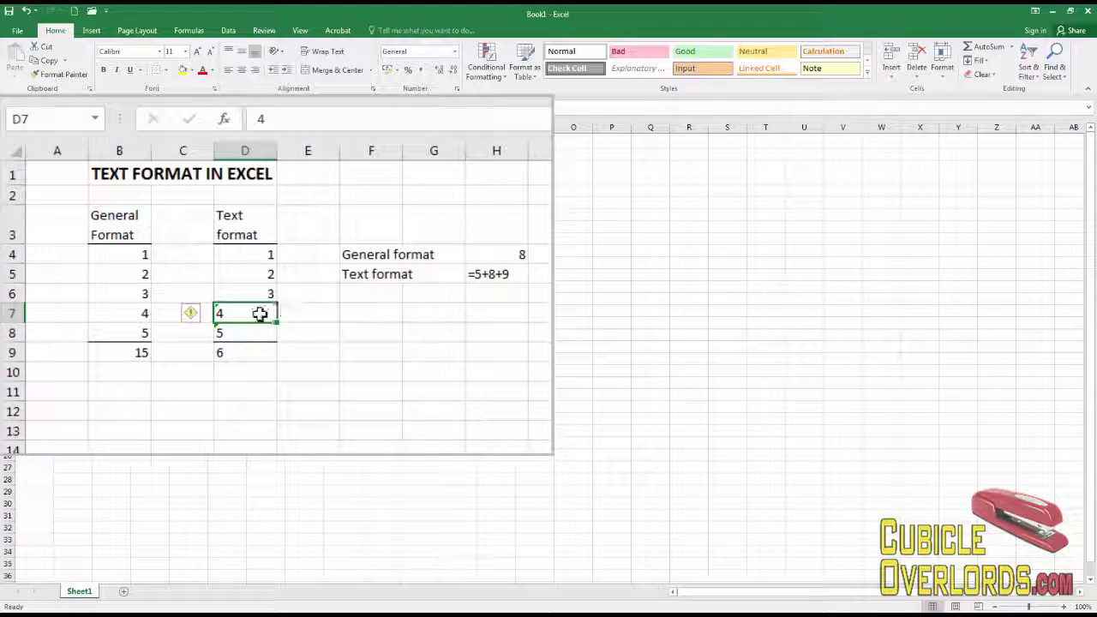
pyautogui.click(360, 123)
pyautogui.press('Return')
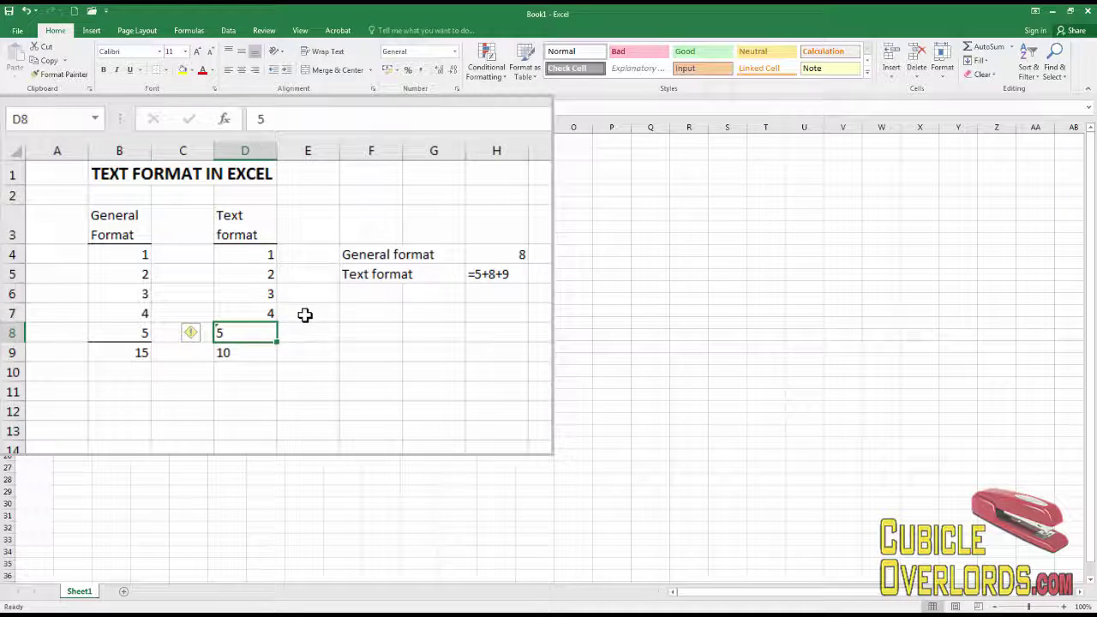
pyautogui.click(385, 112)
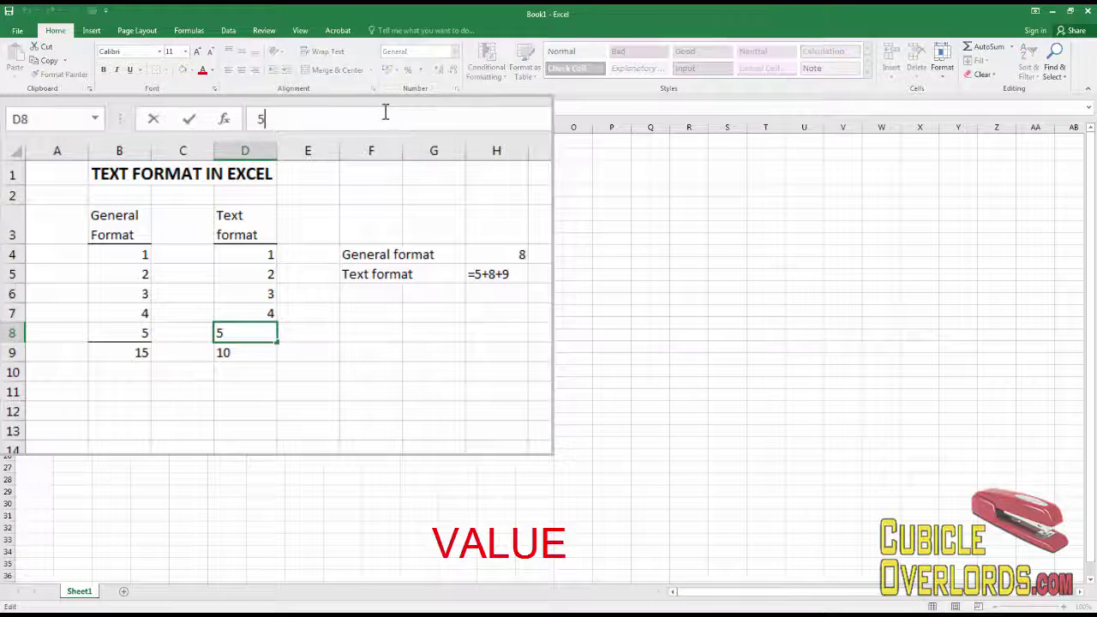
pyautogui.press('Return')
pyautogui.click(331, 367)
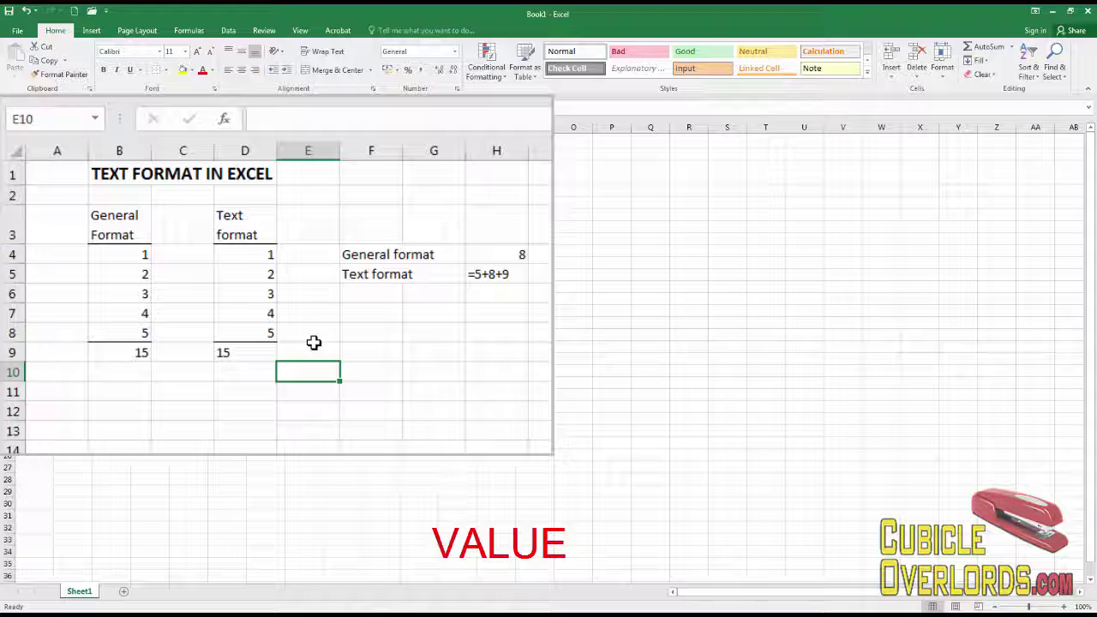
# Centre the 15 total in D9 and re-commit D6 unchanged from the formula bar
pyautogui.click(258, 354)
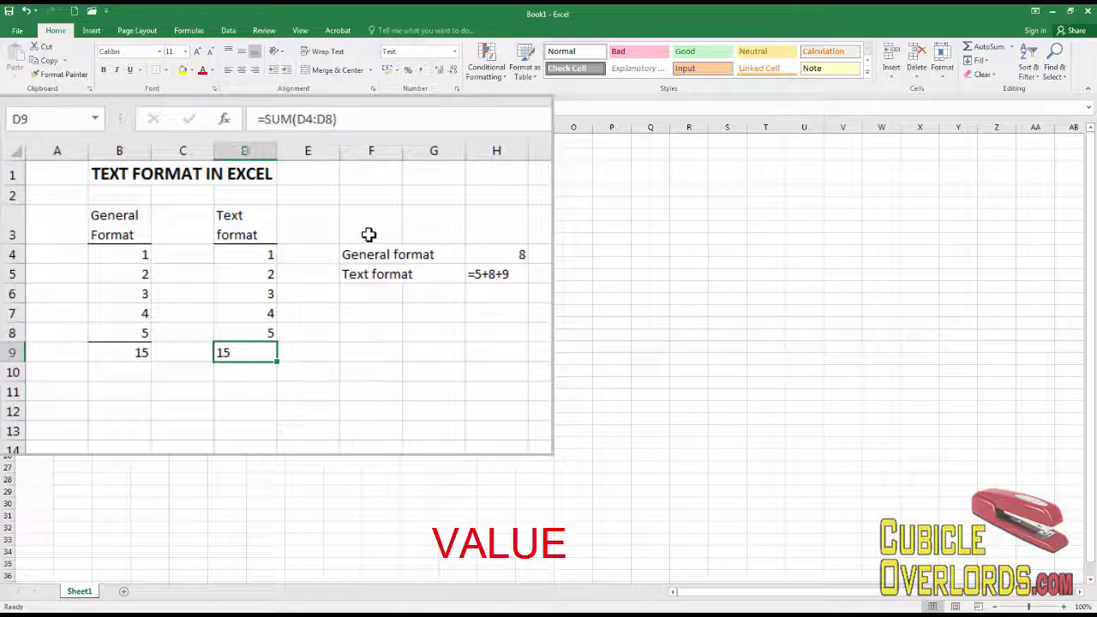
pyautogui.click(241, 69)
pyautogui.click(330, 333)
pyautogui.click(254, 295)
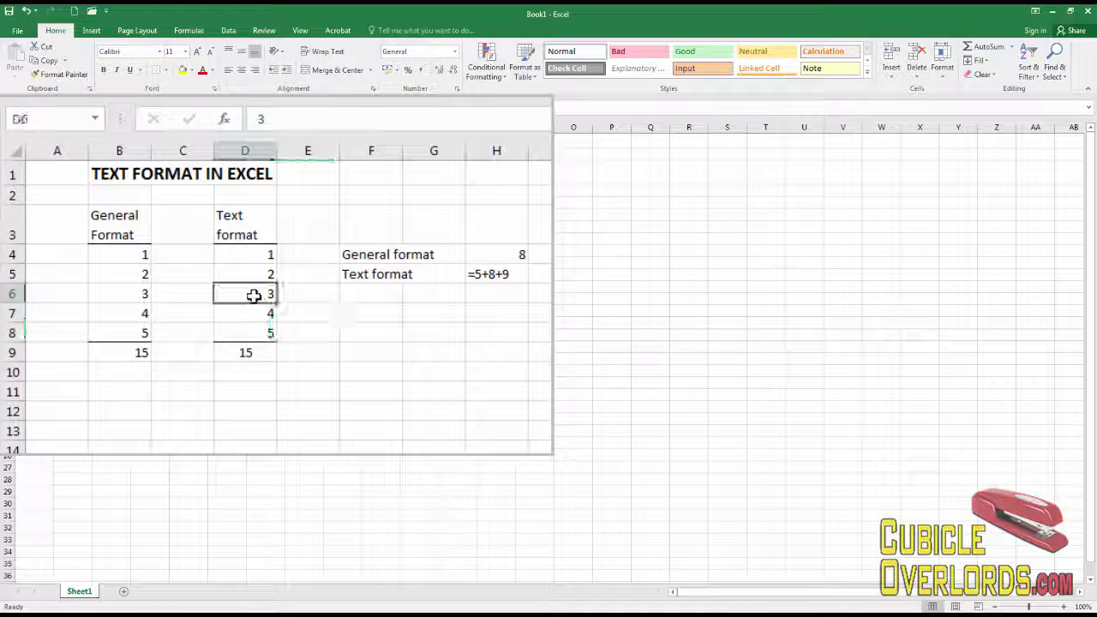
pyautogui.click(304, 112)
pyautogui.click(288, 318)
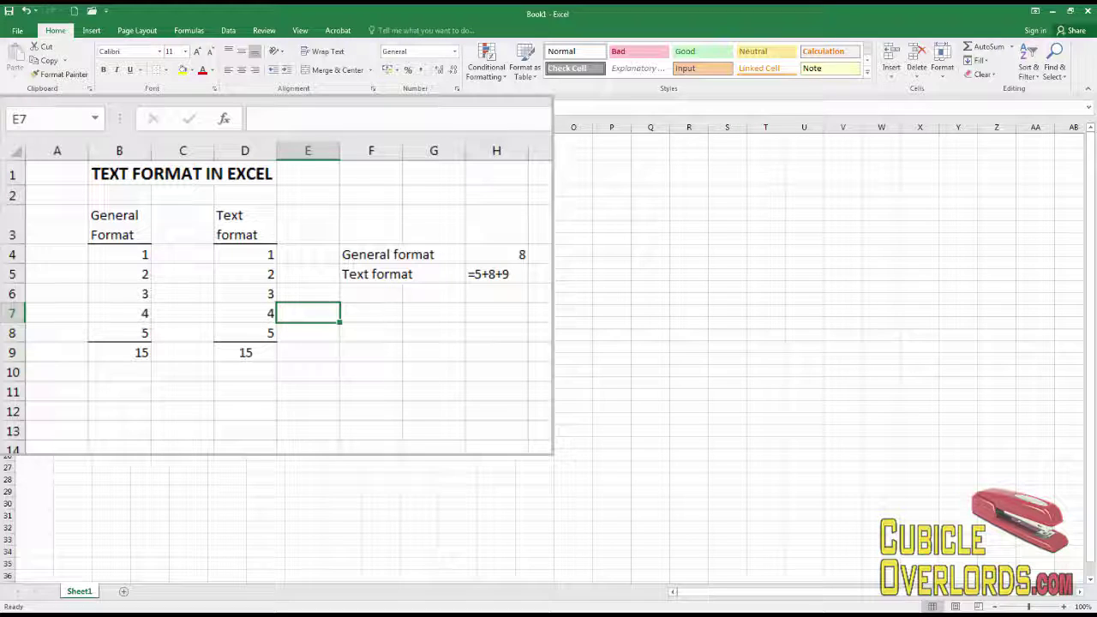
pyautogui.click(684, 333)
# Set H5 to General and recommit its =5+8+9 formula so it calculates 22
pyautogui.click(507, 276)
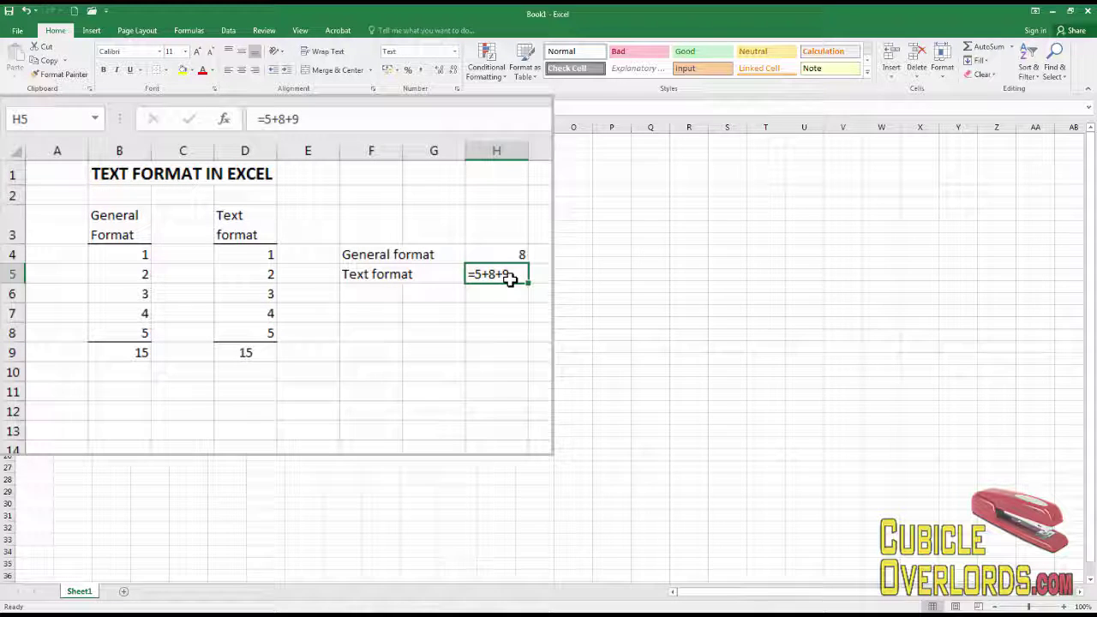
pyautogui.click(454, 51)
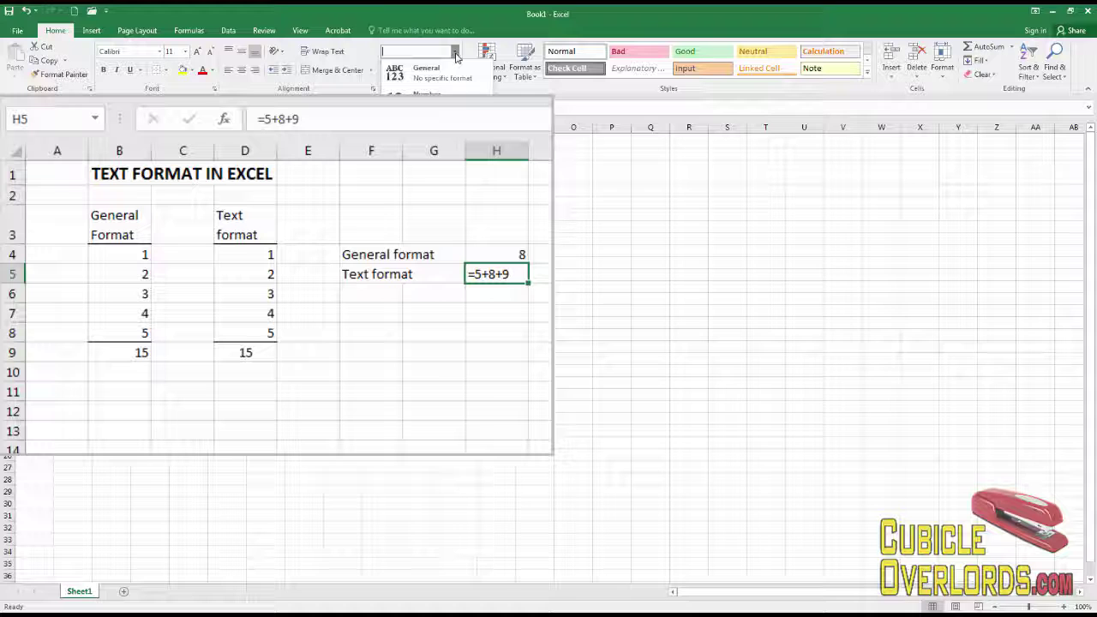
pyautogui.click(442, 72)
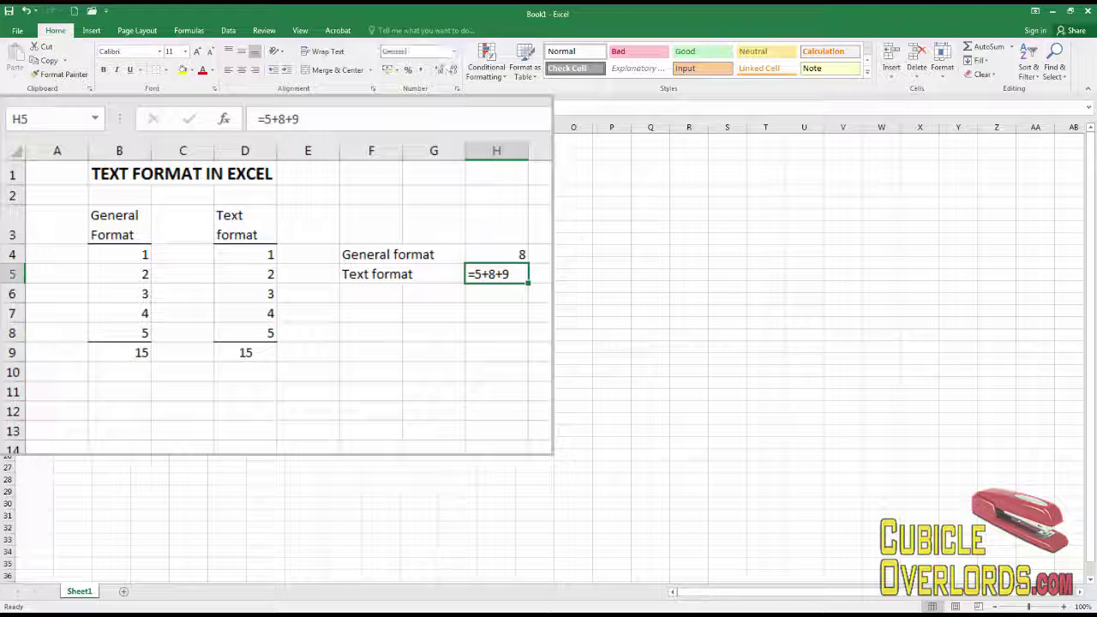
pyautogui.click(455, 120)
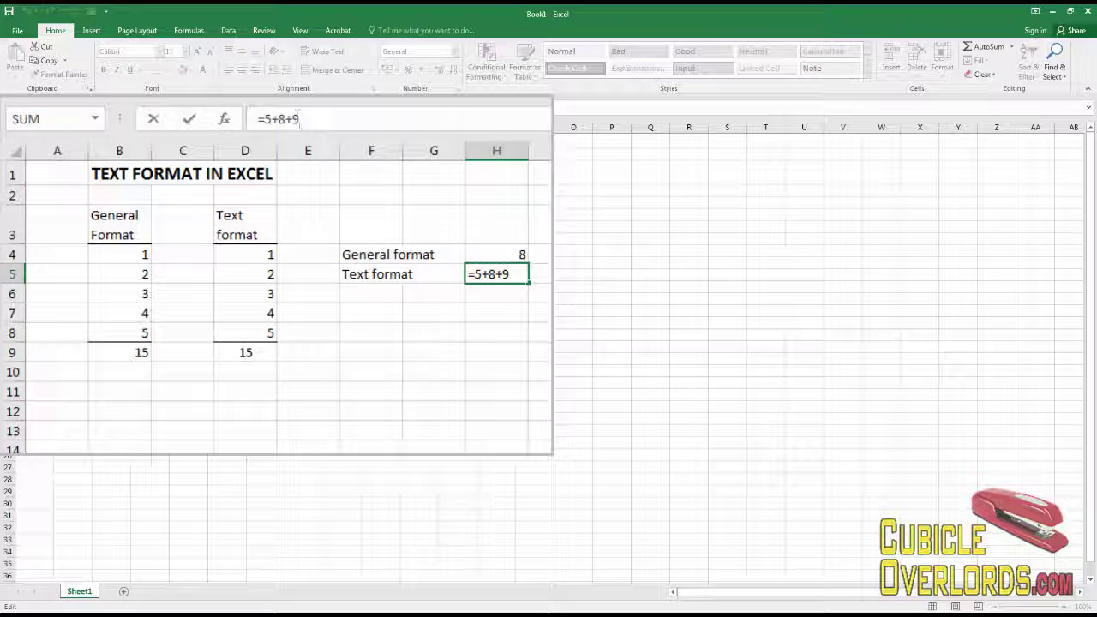
pyautogui.press('Tab')
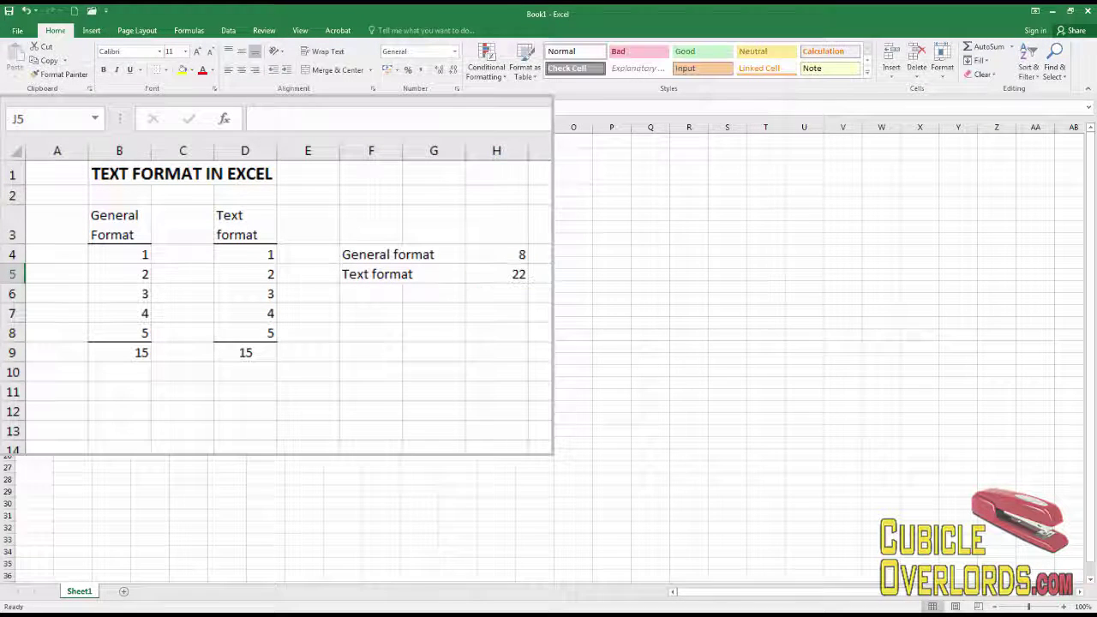
# Change H5's formula to =1+8 so it displays 9
pyautogui.click(510, 275)
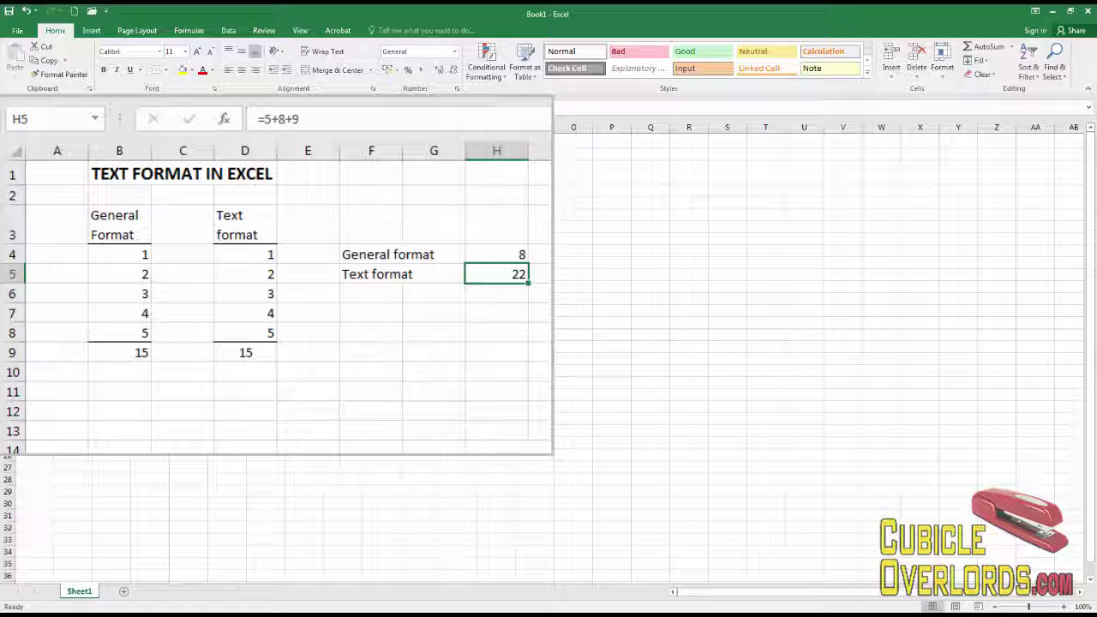
pyautogui.write('=')
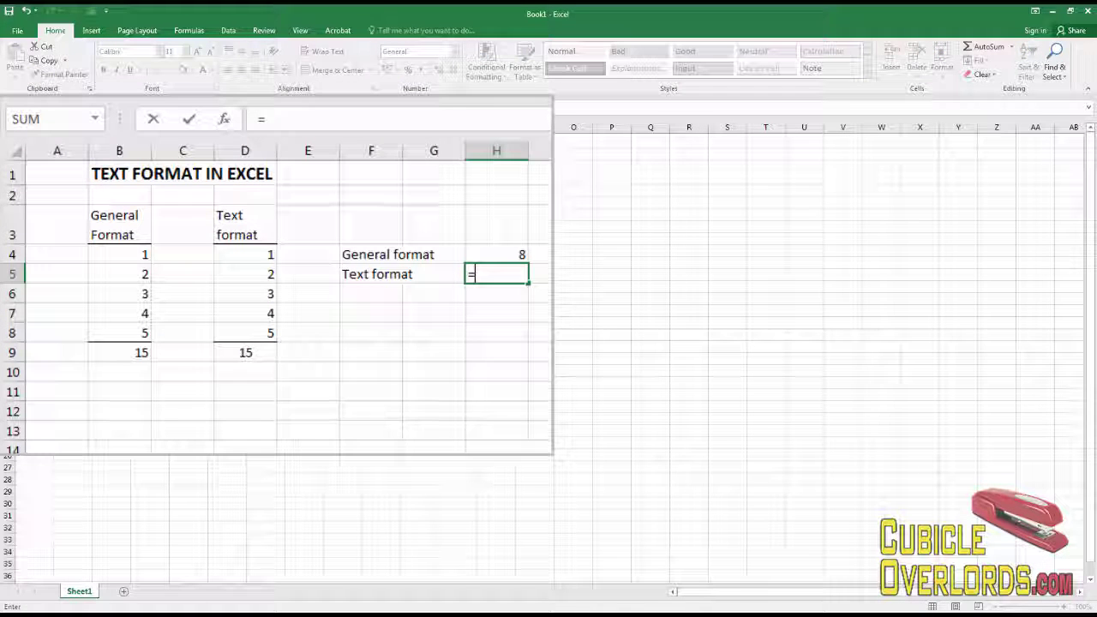
pyautogui.write('1+8')
pyautogui.press('Return')
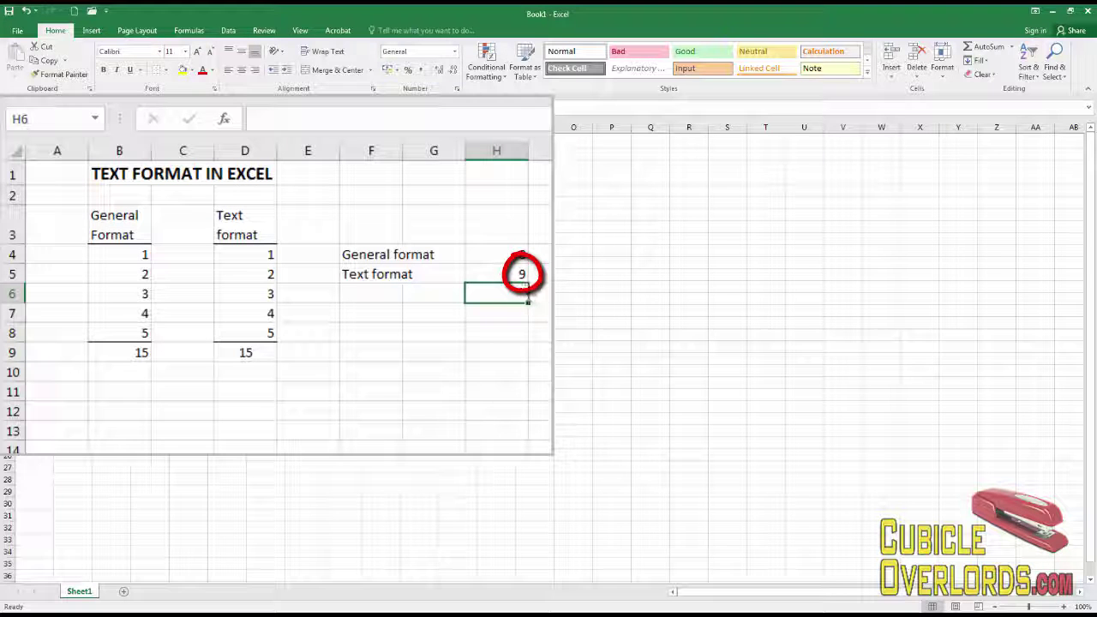
pyautogui.click(286, 448)
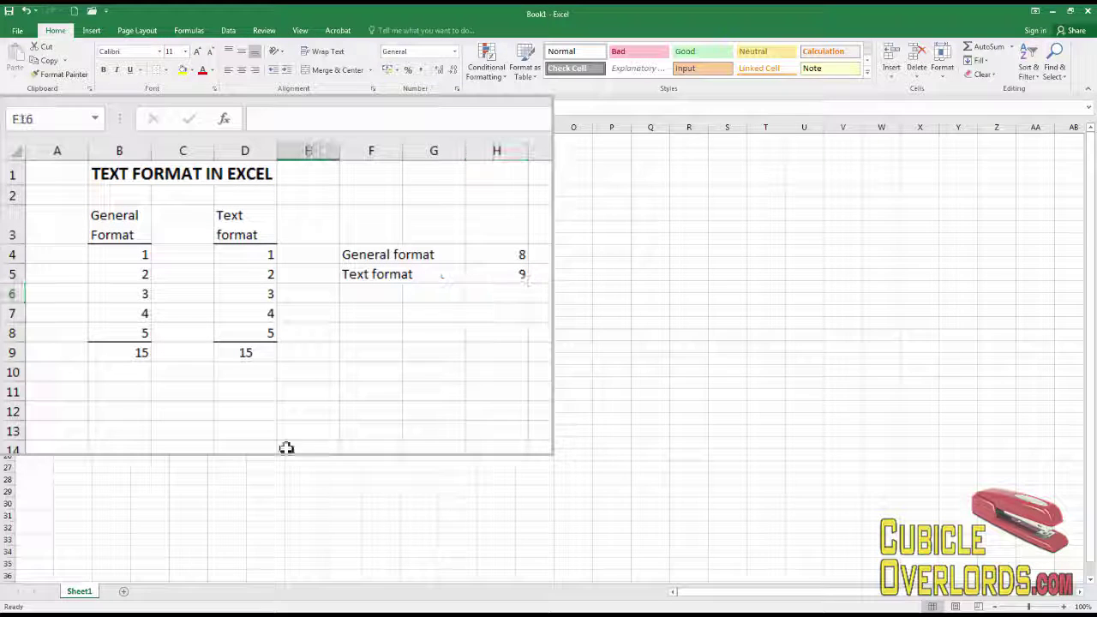
pyautogui.click(157, 215)
pyautogui.click(115, 176)
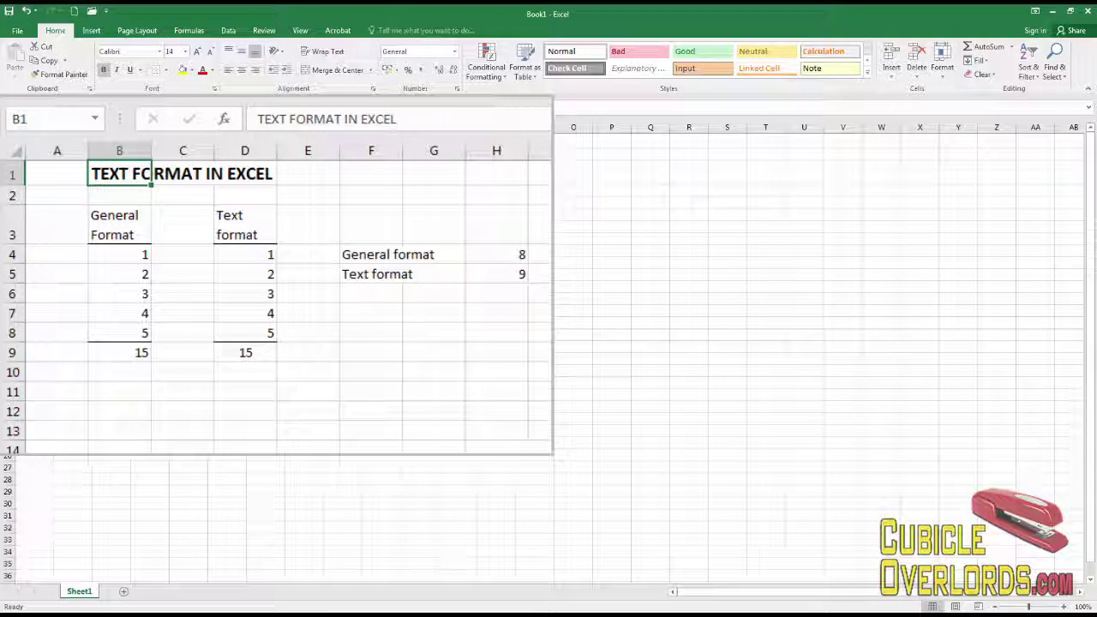
pyautogui.click(129, 371)
pyautogui.click(133, 393)
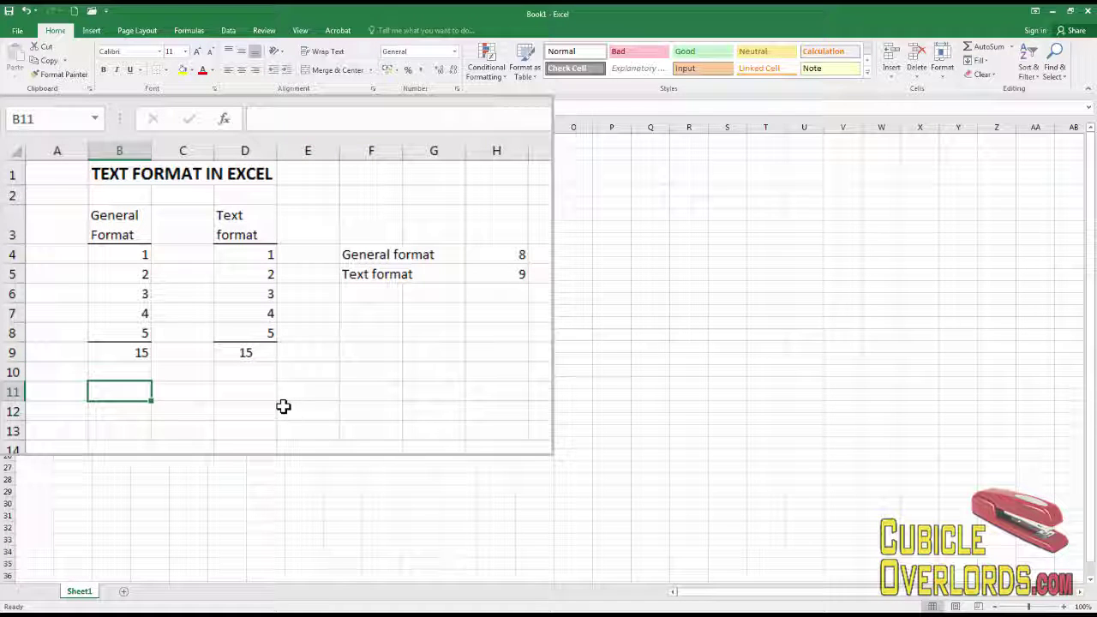